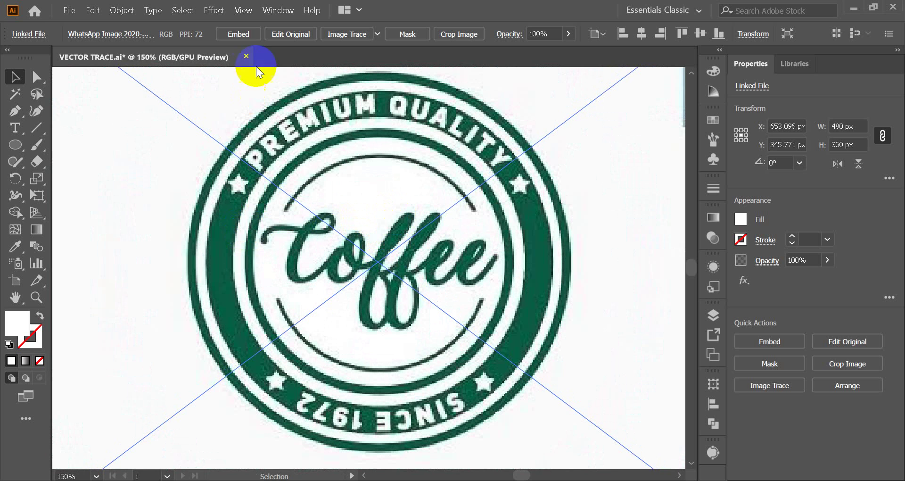
Embed the linked coffee logo image in the document and deselect it.
left_click(239, 41)
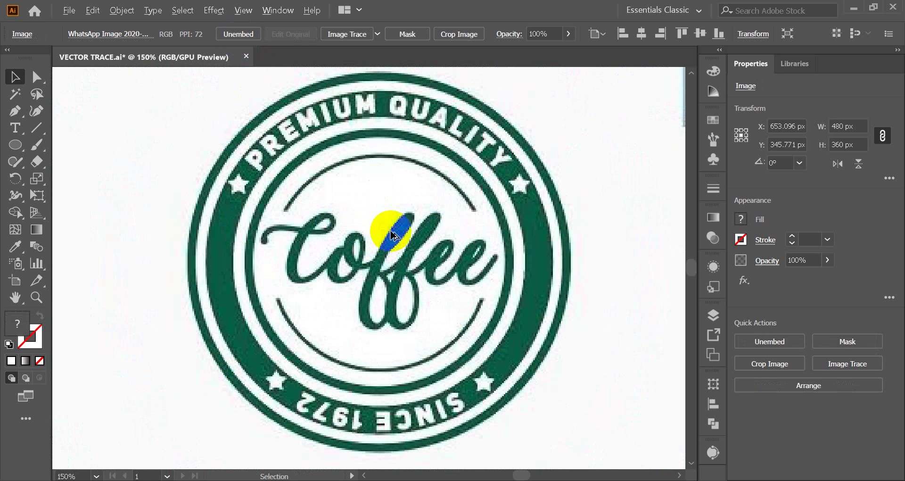
scroll(394, 236, "down", 2)
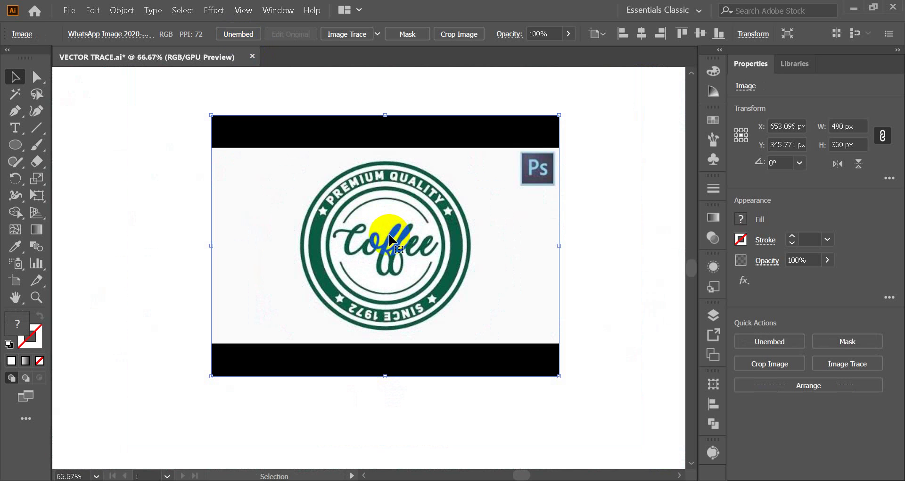
key("ctrl+shift+a")
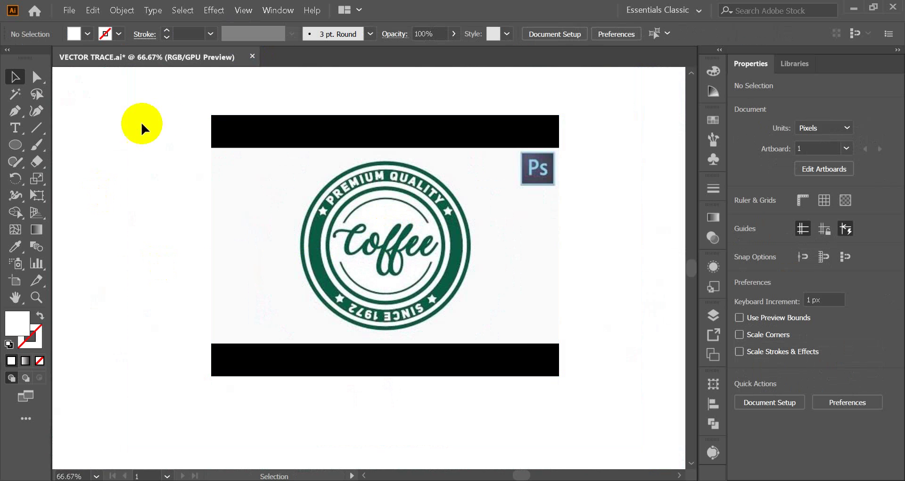
left_click_drag(150, 111, 436, 287)
left_click(617, 384)
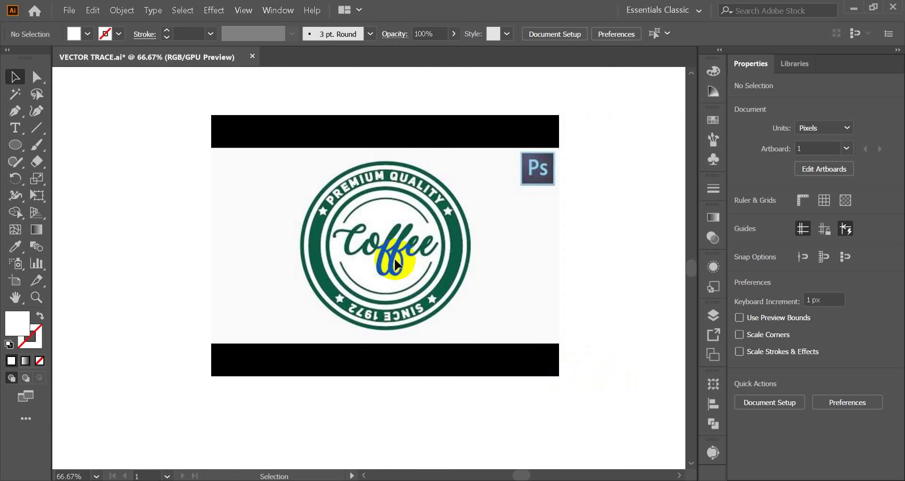
Draw a circle about 125 px in diameter from the centre of the coffee logo with the Ellipse tool.
scroll(390, 253, "up", 1)
scroll(389, 253, "up", 1)
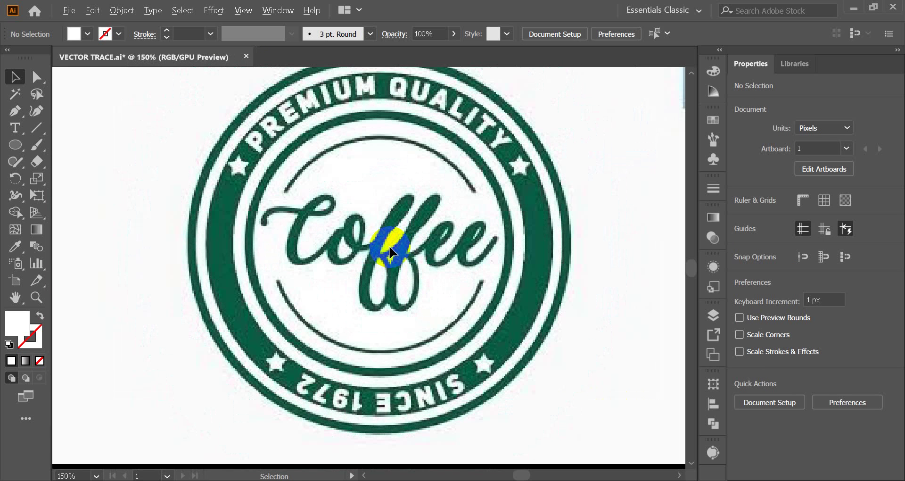
scroll(390, 253, "up", 1)
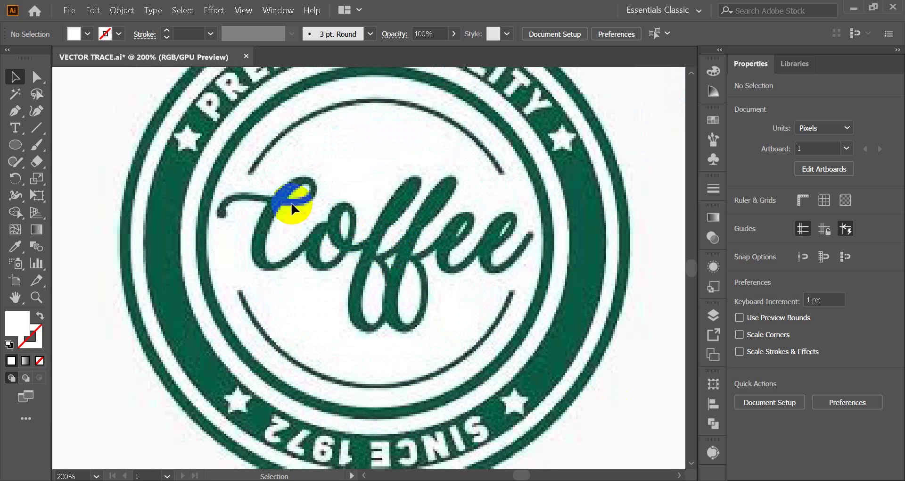
scroll(253, 202, "up", 1)
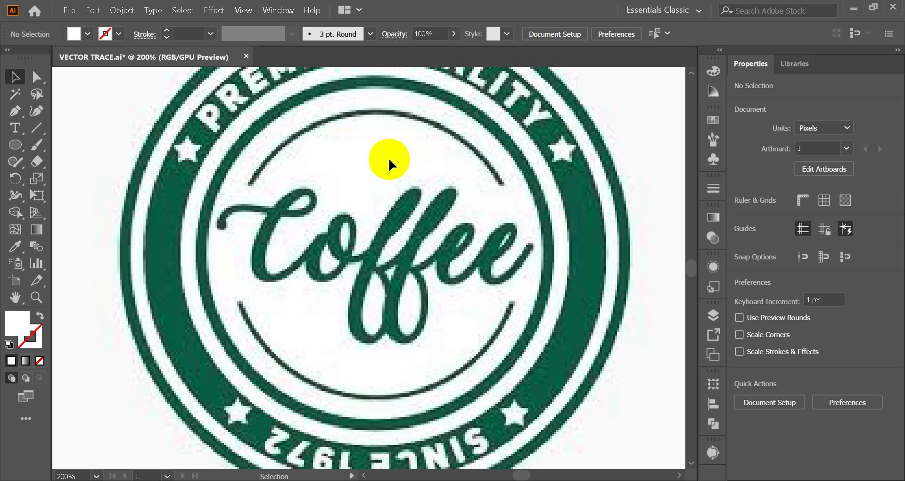
left_click(23, 149)
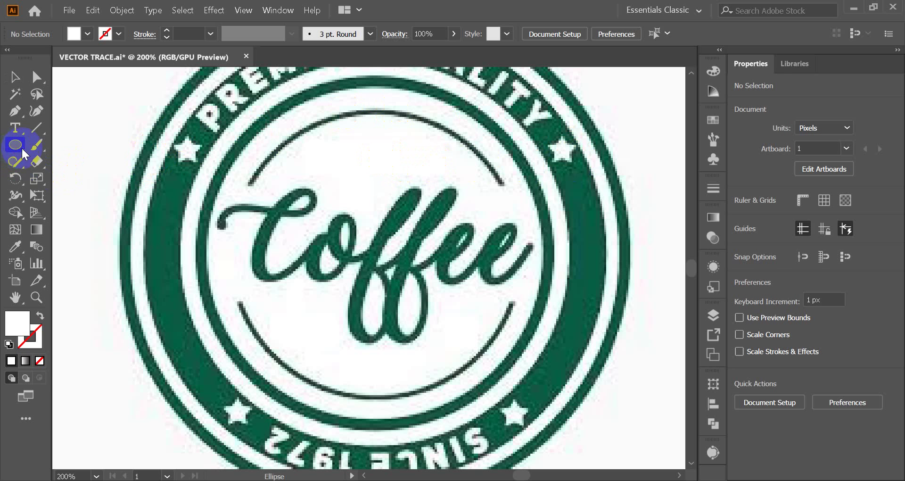
left_click(386, 247)
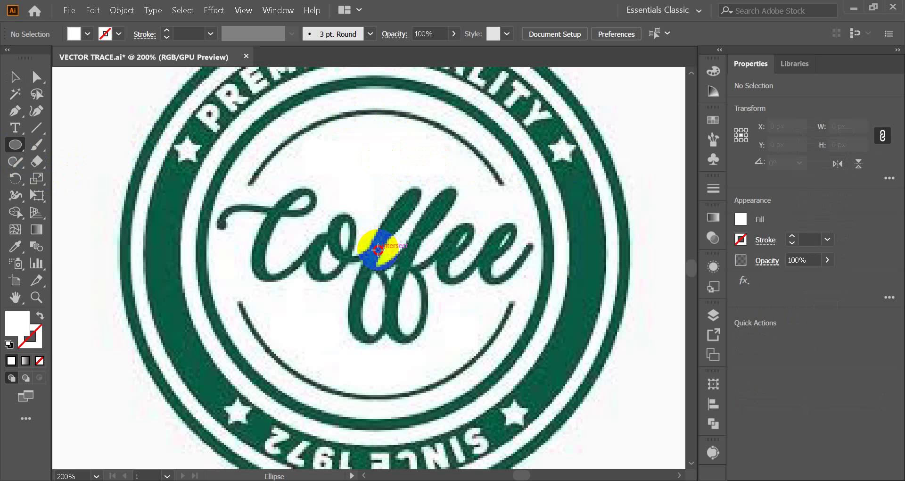
left_click_drag(378, 250, 514, 347)
left_click(15, 76)
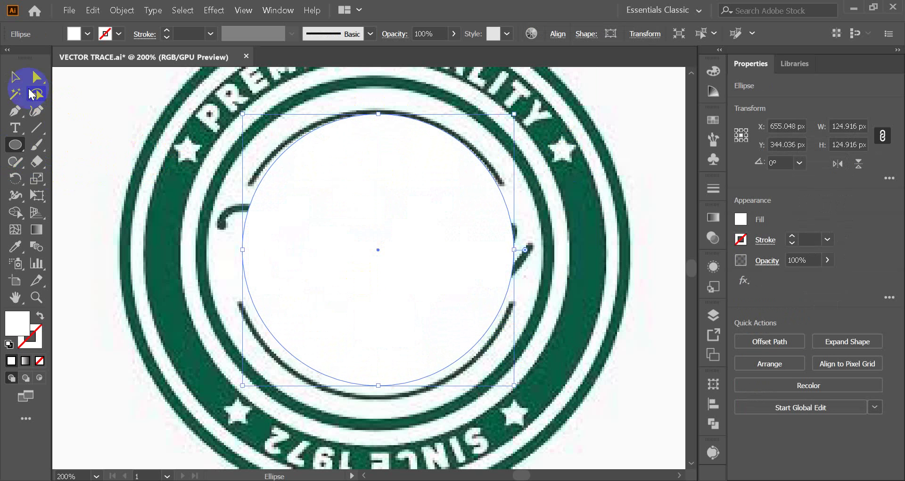
Fill the new circle with red from the swatches.
left_click(713, 120)
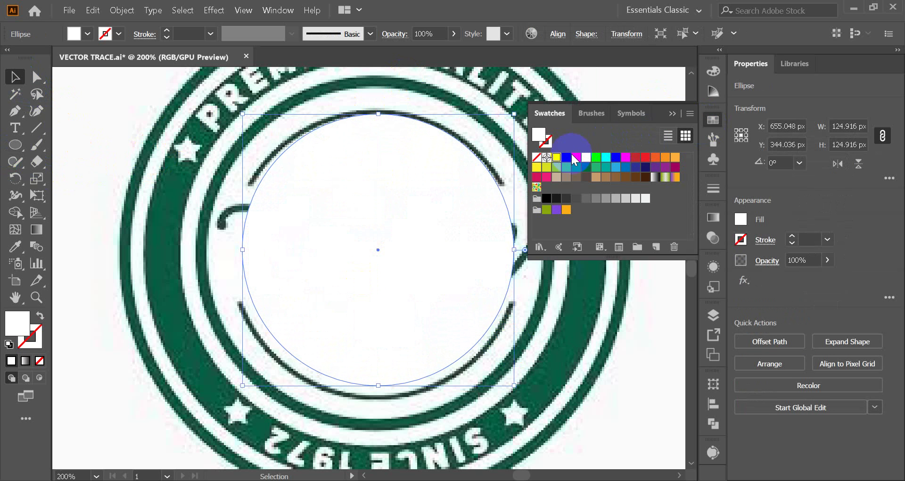
left_click(577, 158)
left_click(671, 114)
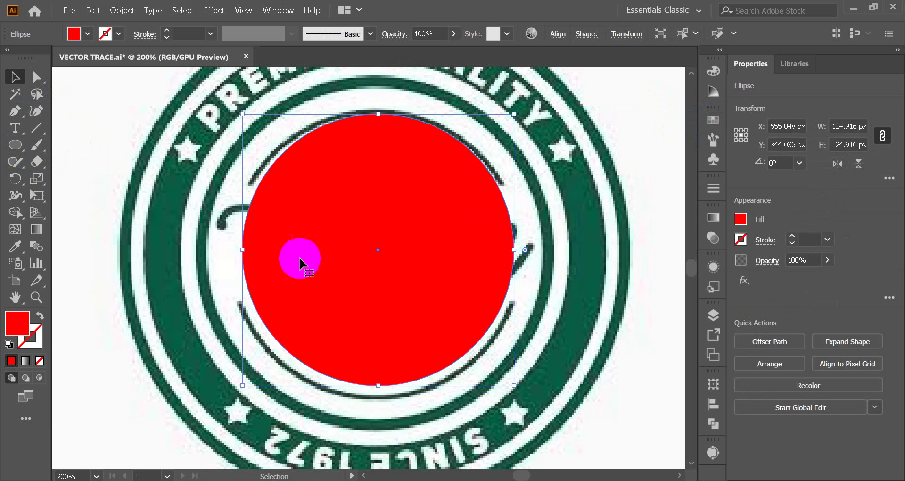
Resize the red circle to about 130.3 × 129.3 px to match the inside of the logo's thin arcs, and deselect it.
left_click_drag(242, 252, 237, 253)
left_click_drag(518, 250, 518, 249)
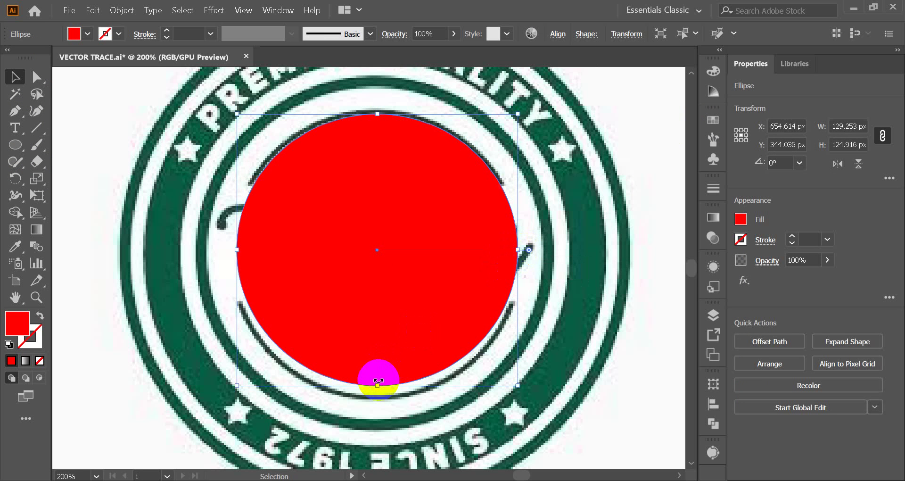
left_click(725, 434)
scroll(335, 240, "down", 1)
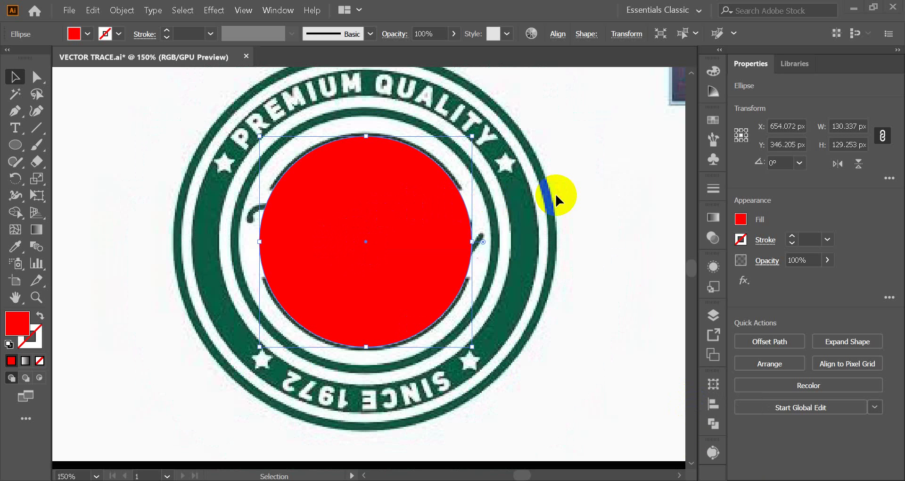
left_click(226, 225)
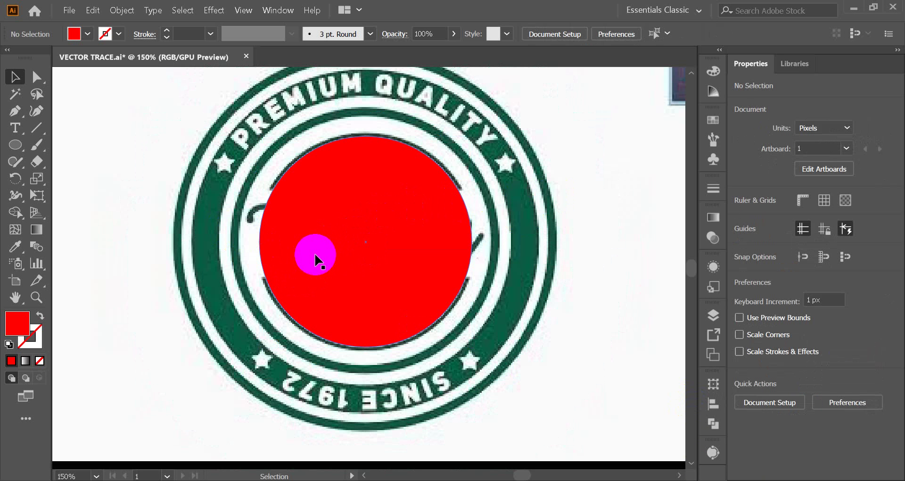
Paste a copy of the red circle in front and scale it from its centre to about 136.6 × 135.4 px, covering the thin arcs.
scroll(315, 255, "up", 2)
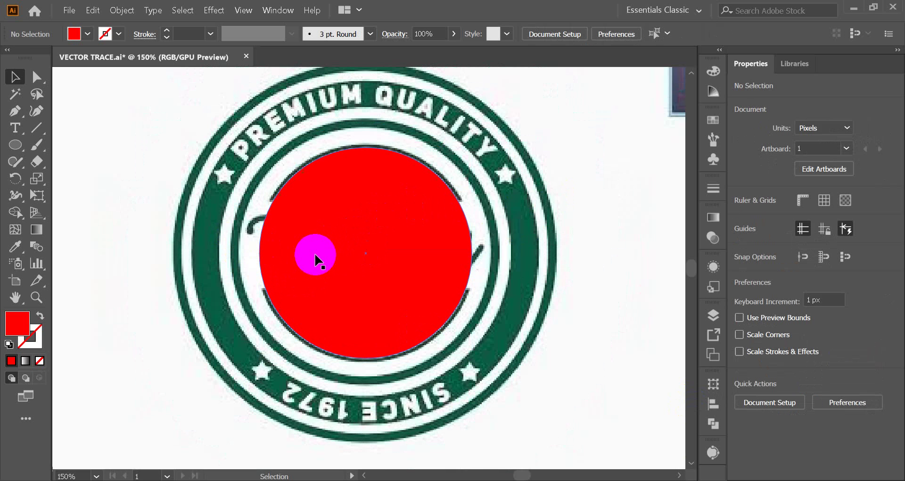
left_click(317, 255)
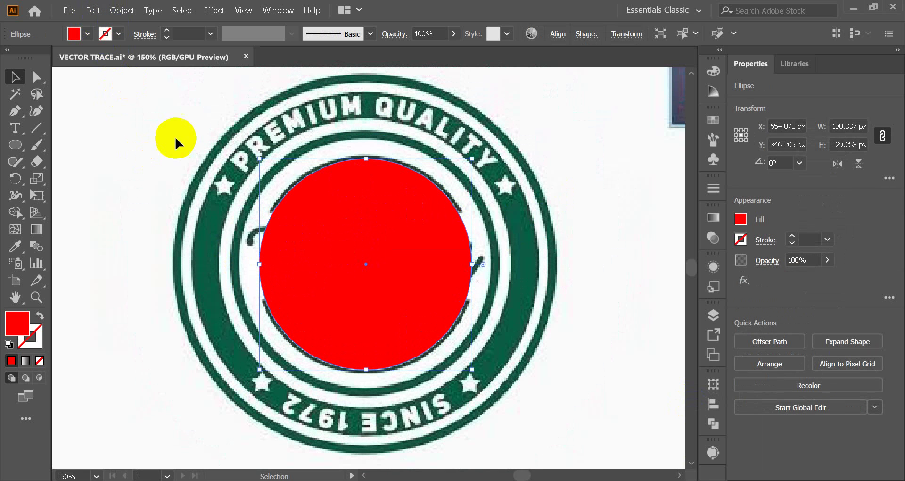
left_click(93, 10)
left_click(124, 74)
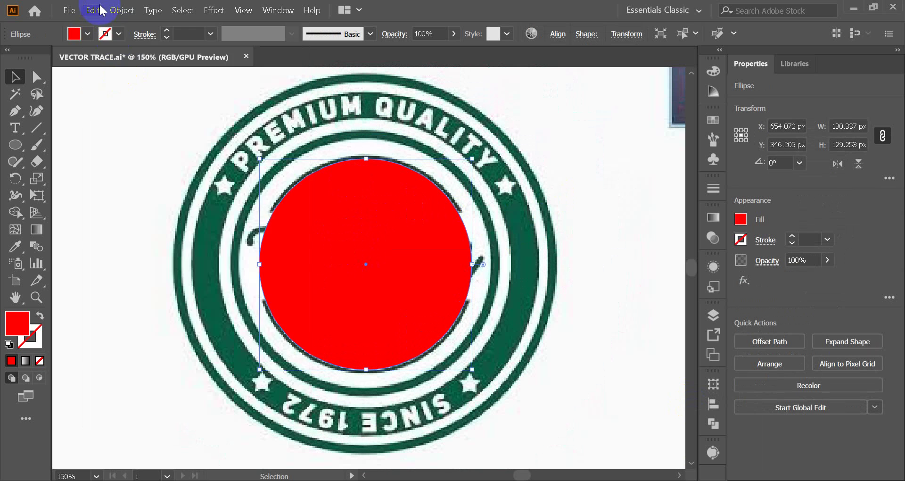
left_click(93, 10)
left_click(141, 102)
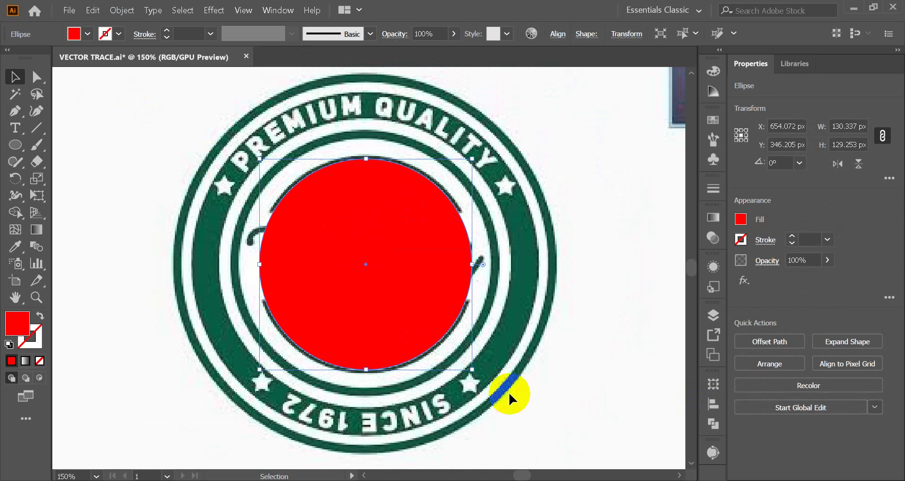
scroll(419, 339, "up", 2)
scroll(419, 338, "up", 1)
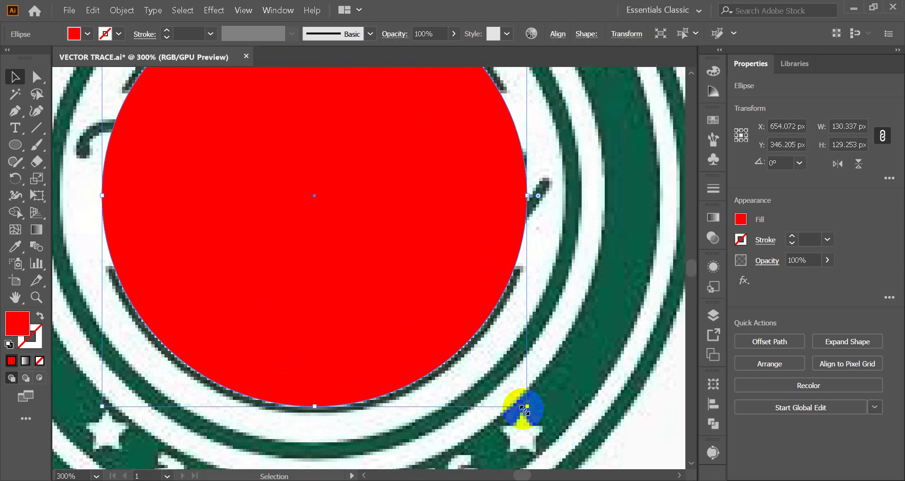
left_click_drag(526, 407, 537, 431)
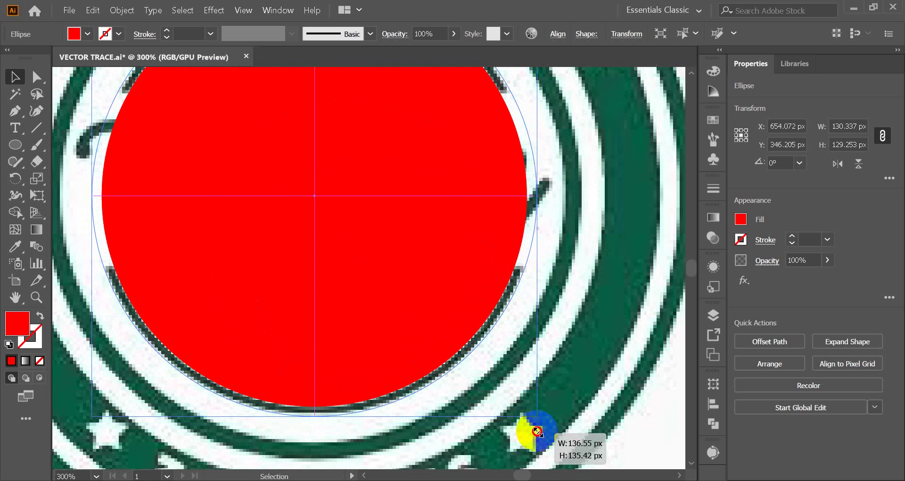
left_click_drag(537, 431, 537, 431)
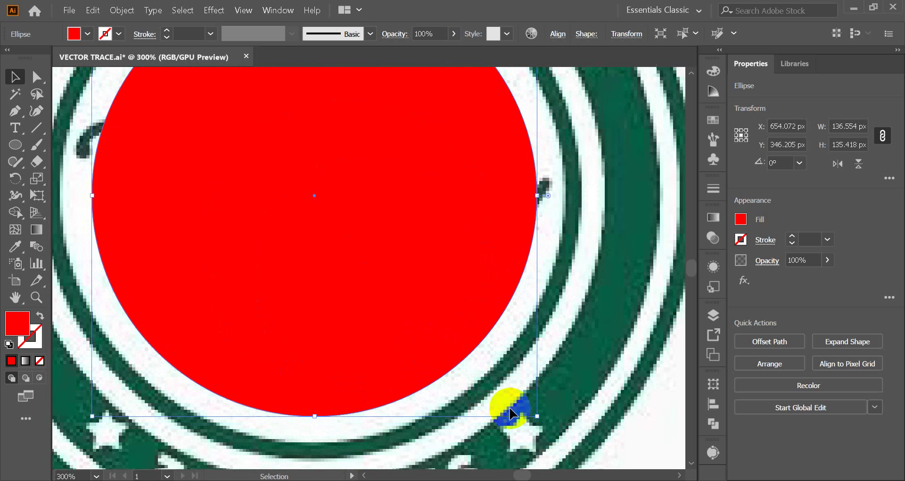
Paste another copy of the circle in front and enlarge it from its centre to about 152.7 × 151.5 px, reaching the inner green ring.
scroll(293, 266, "down", 2)
scroll(296, 260, "up", 1)
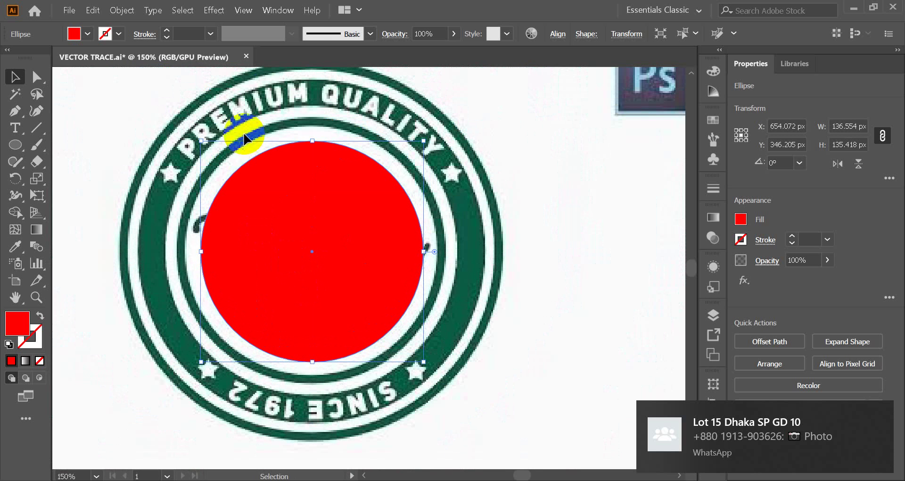
left_click(122, 10)
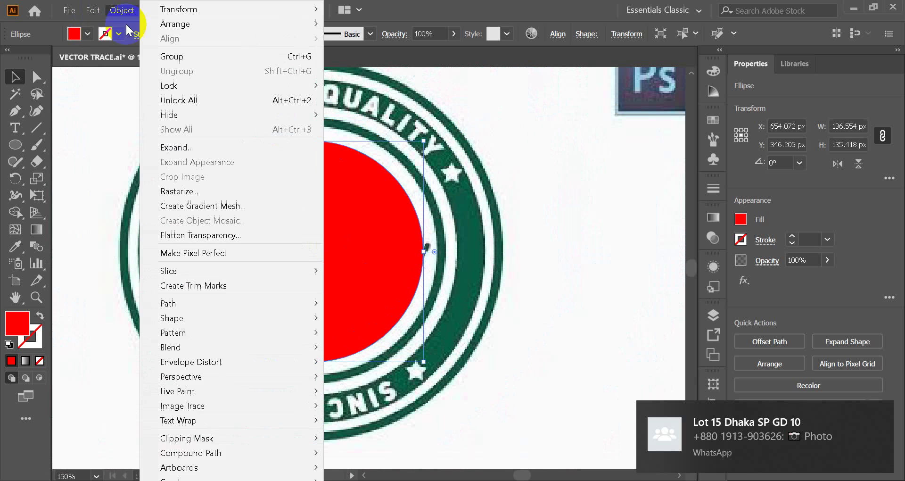
left_click(96, 13)
left_click(96, 14)
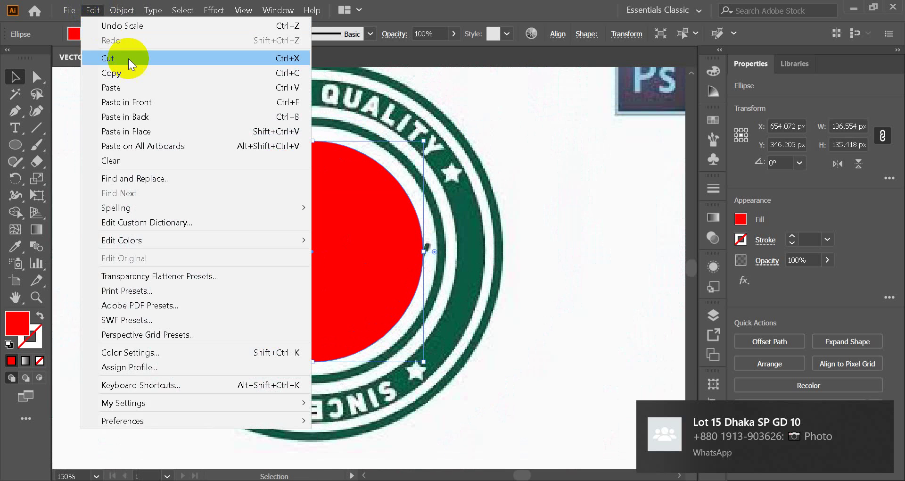
left_click(134, 98)
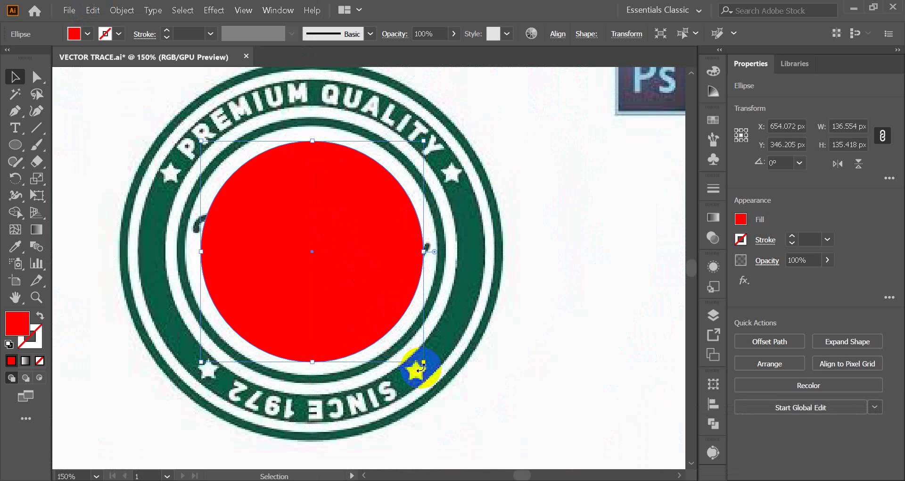
left_click_drag(424, 363, 437, 396)
Copy the circle in front and enlarge the copy from its centre to about 167.2 × 165.8 px, covering the inner green ring.
left_click(93, 10)
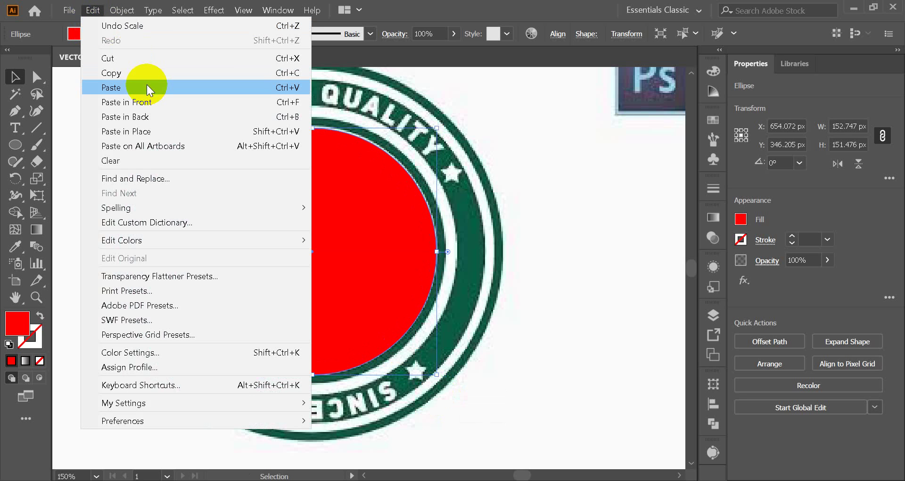
left_click(133, 72)
left_click(92, 10)
left_click(154, 99)
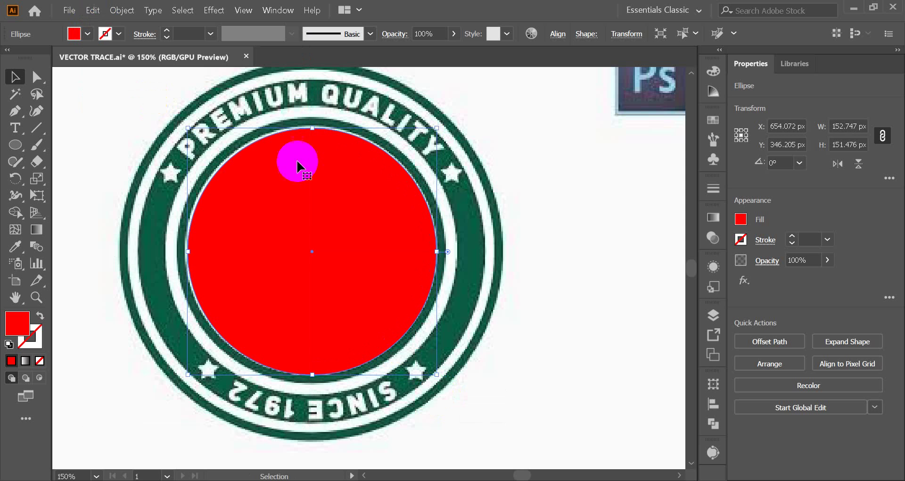
left_click_drag(437, 375, 449, 395)
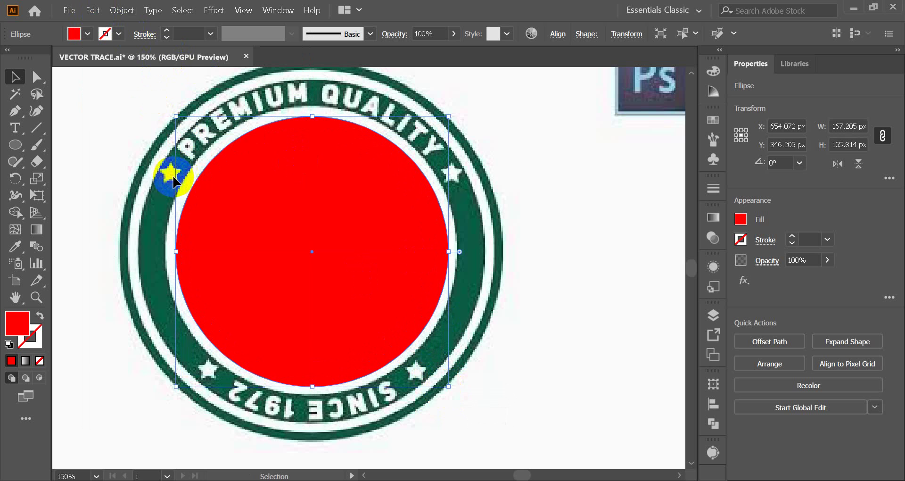
Duplicate the circle in front and scale the duplicate from its centre to about 180.8 × 179.3 px, up to the wide green band's inner edge.
left_click(211, 191)
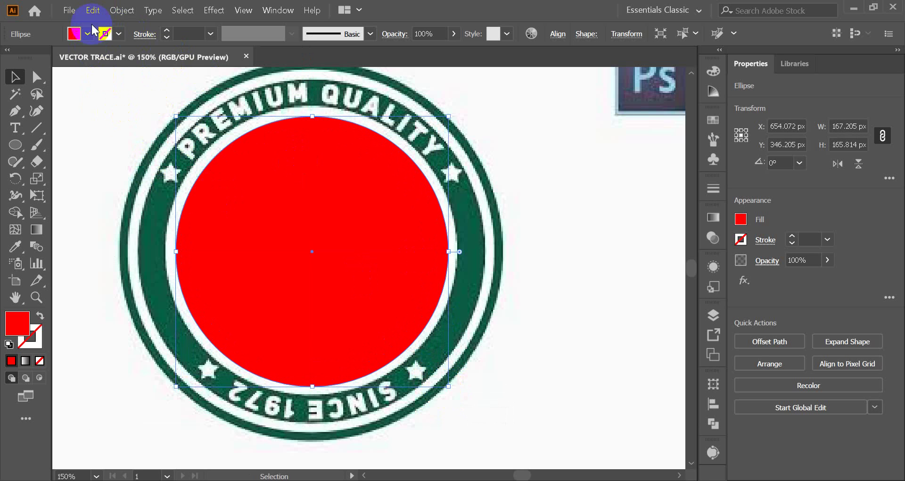
left_click(93, 10)
left_click(142, 68)
left_click(99, 14)
left_click(162, 97)
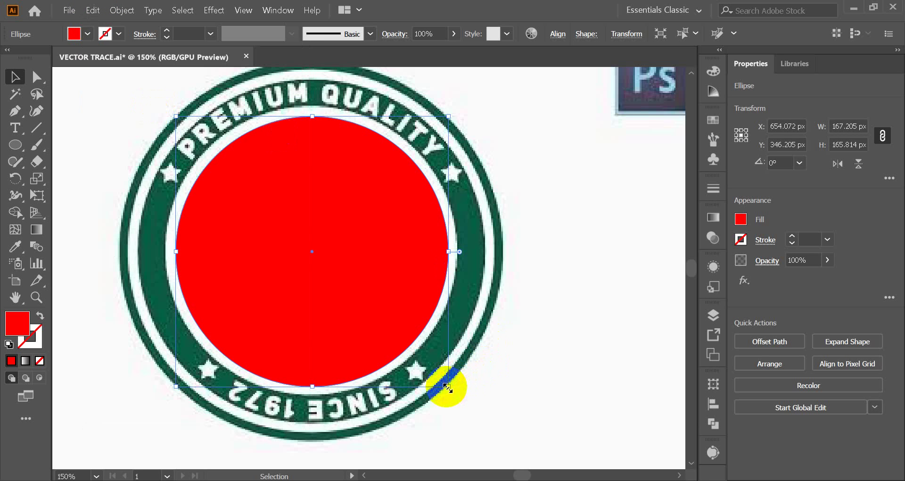
left_click_drag(448, 388, 460, 400)
Duplicate the largest circle in front and scale it from its centre to about 214.3 × 212.5 px, covering the wide green lettering band.
left_click(93, 10)
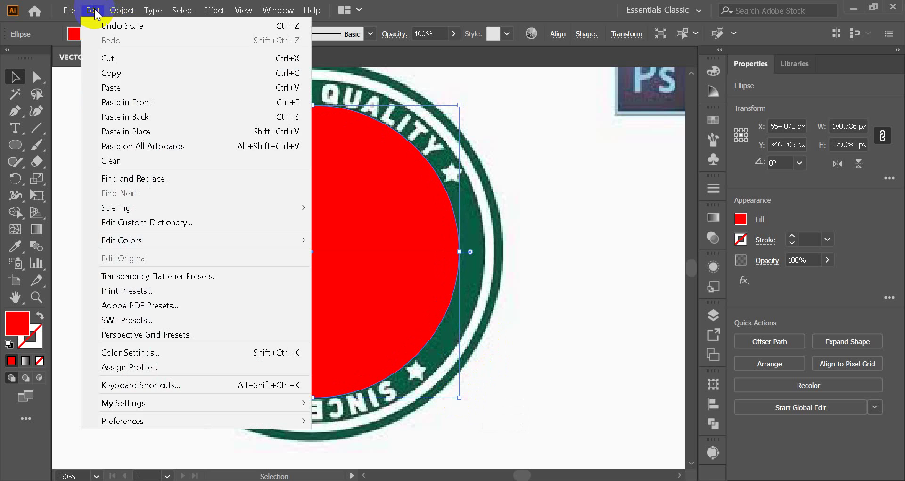
left_click(129, 72)
left_click(93, 10)
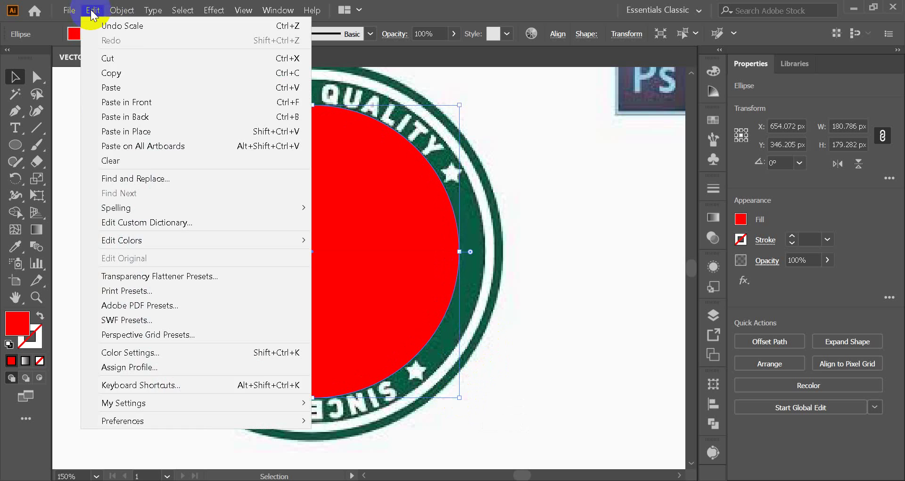
left_click(139, 102)
left_click_drag(460, 397, 487, 425)
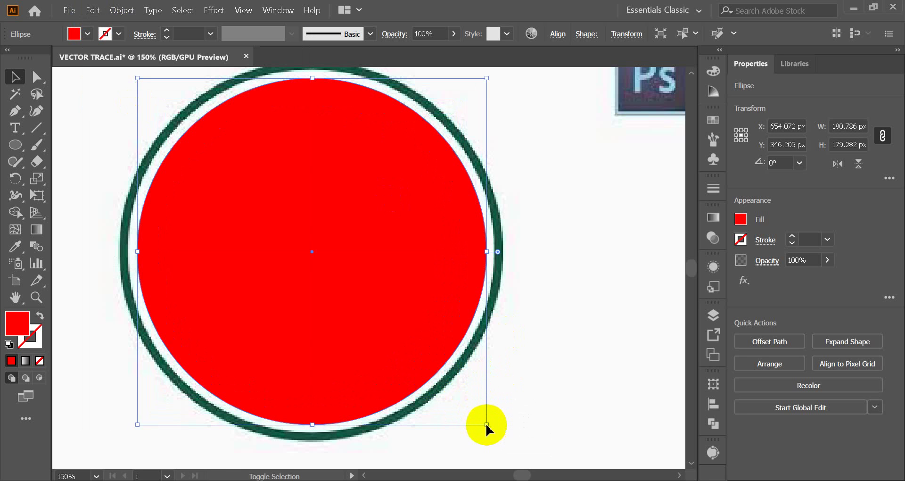
Duplicate the largest circle in front and scale it from its centre to about 228.3 × 226.4 px, up to the thin outer green ring.
left_click(93, 10)
left_click(119, 71)
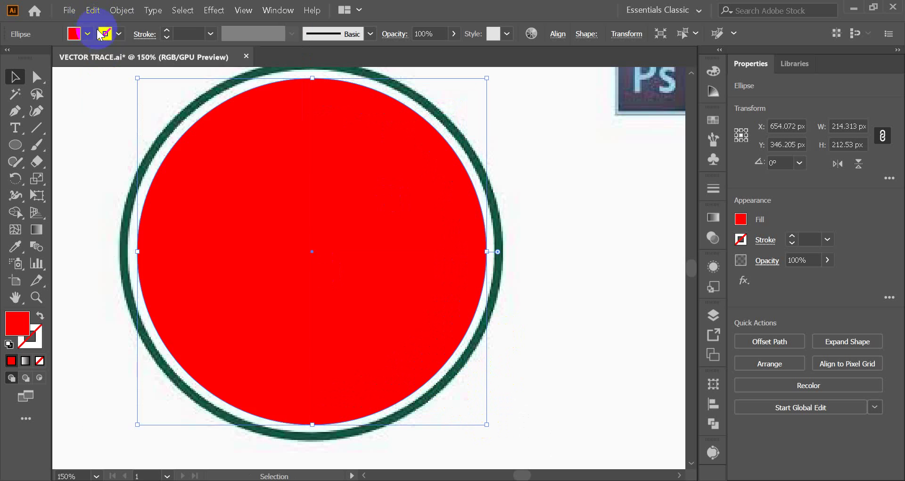
left_click(93, 10)
left_click(139, 102)
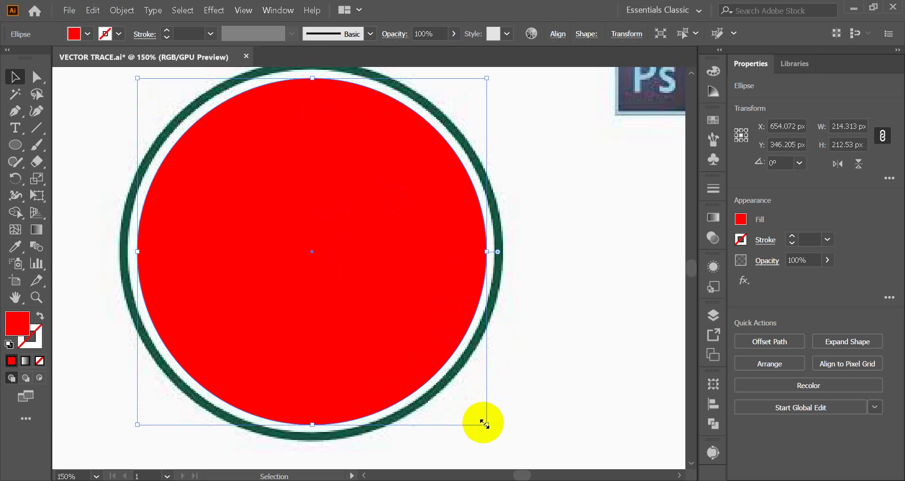
left_click_drag(485, 425, 500, 437)
Copy the circle in front and enlarge the copy from its centre to about 242.3 × 240.3 px, covering the outermost green ring.
left_click(93, 10)
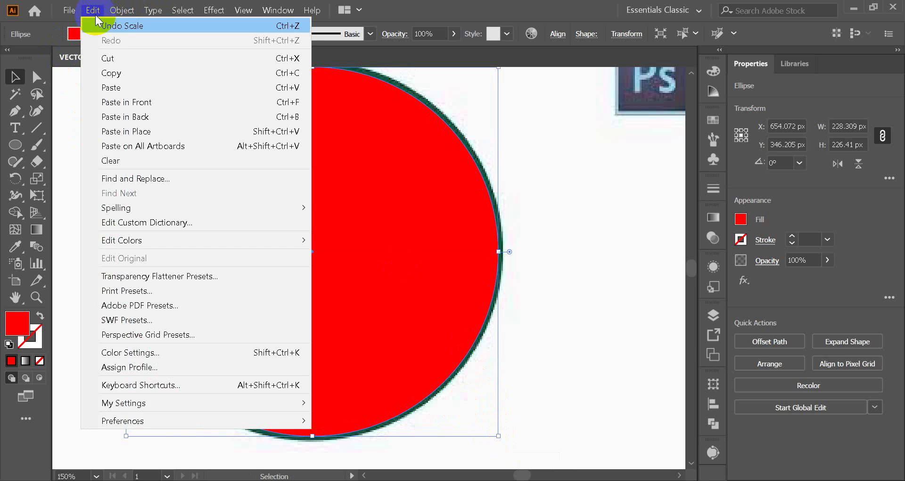
left_click(126, 72)
left_click(93, 10)
left_click(147, 100)
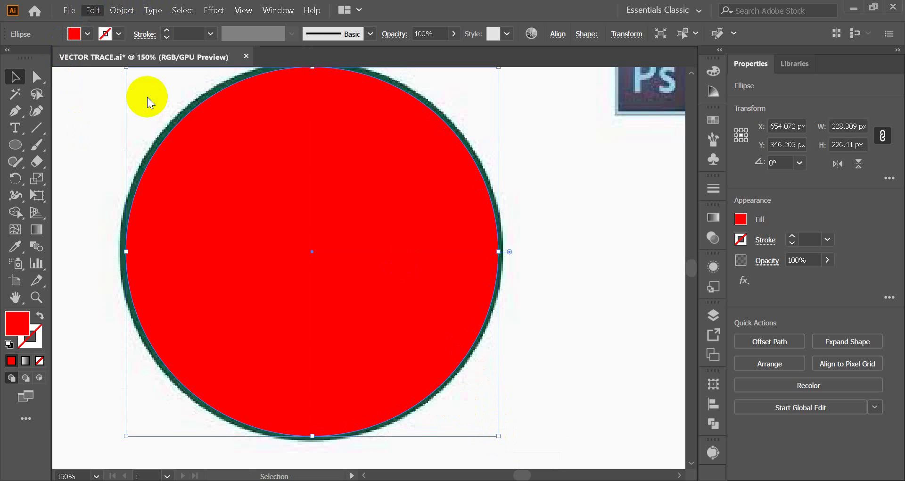
left_click_drag(498, 435, 515, 447)
left_click(253, 97)
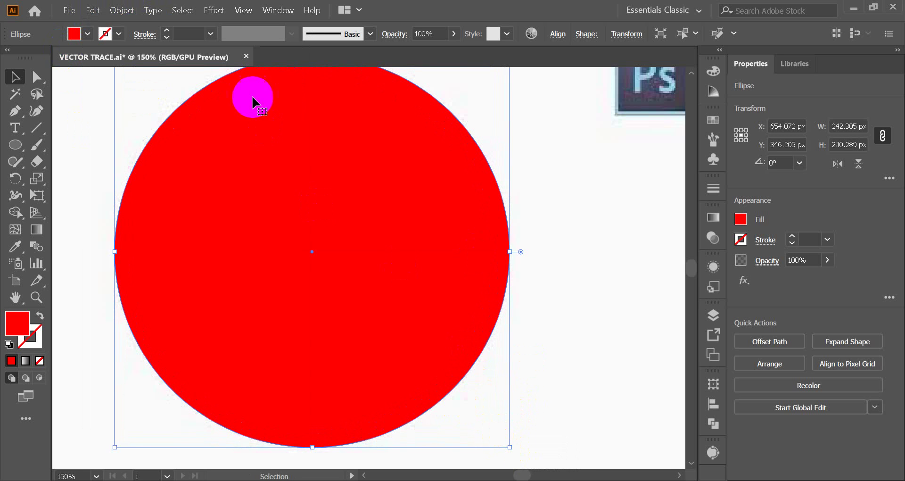
Move the coffee logo image out from behind the red circles, placing it beside them on their right.
left_click(84, 117)
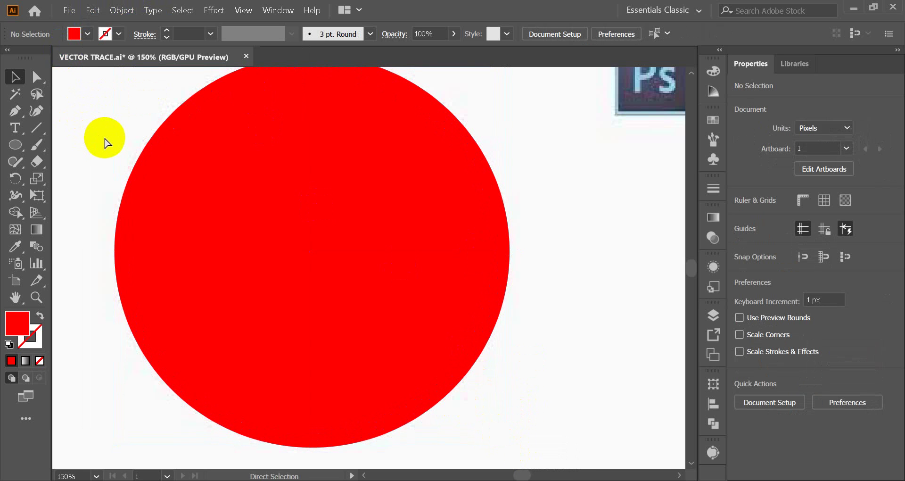
left_click(273, 222)
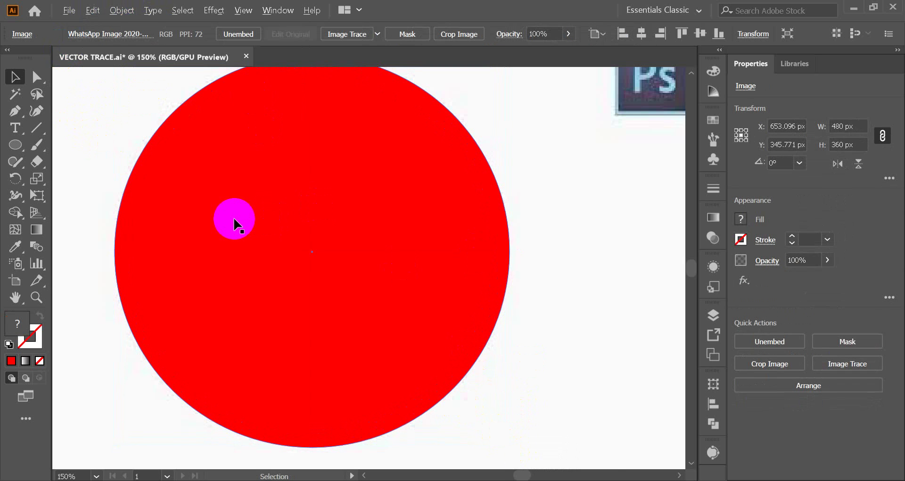
scroll(236, 225, "down", 2)
left_click_drag(115, 284, 383, 288)
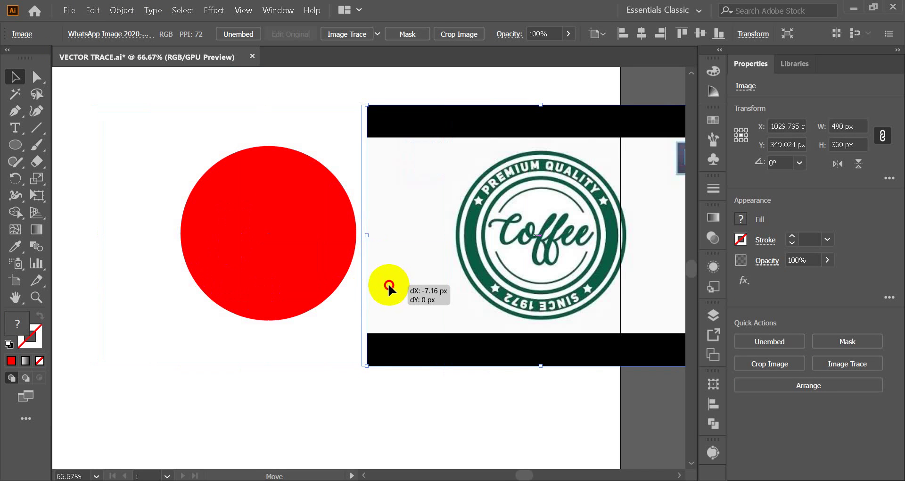
left_click(324, 334)
Compare the outlines of the stacked circles with the green and white rings of the coffee logo.
scroll(485, 235, "up", 1)
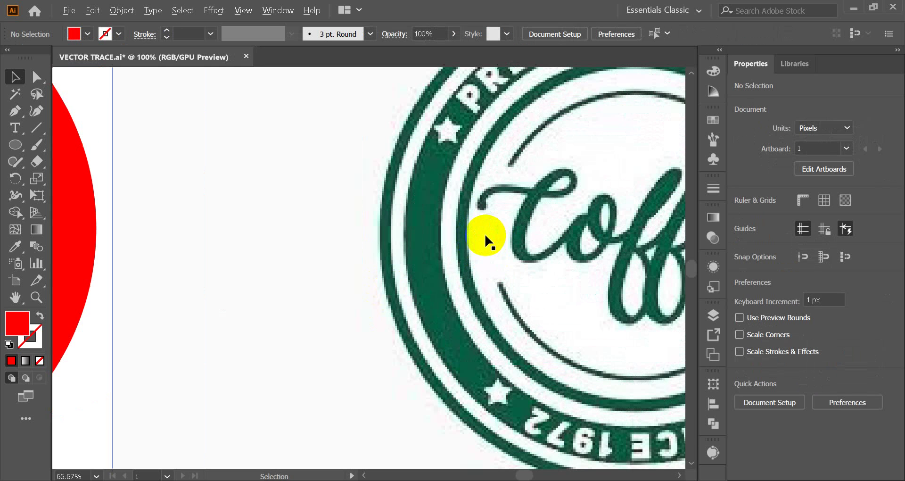
scroll(484, 238, "down", 2)
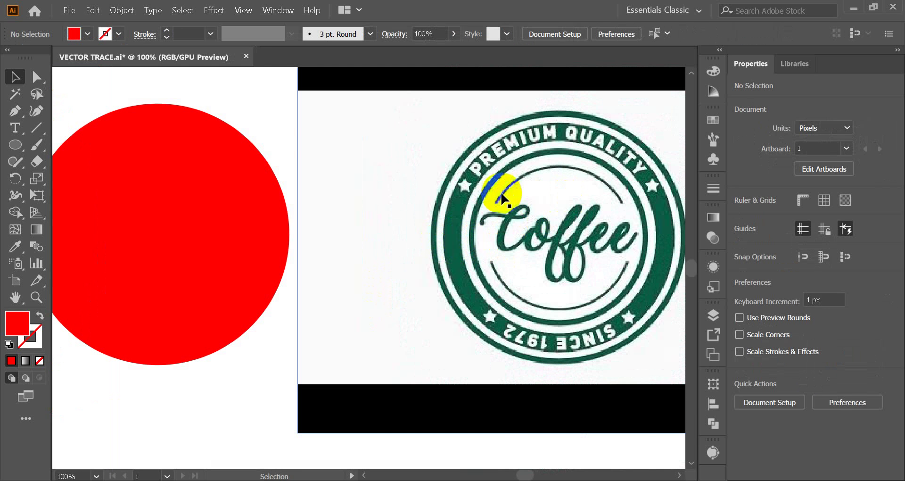
scroll(369, 219, "down", 2)
left_click_drag(176, 148, 289, 290)
scroll(180, 219, "up", 3)
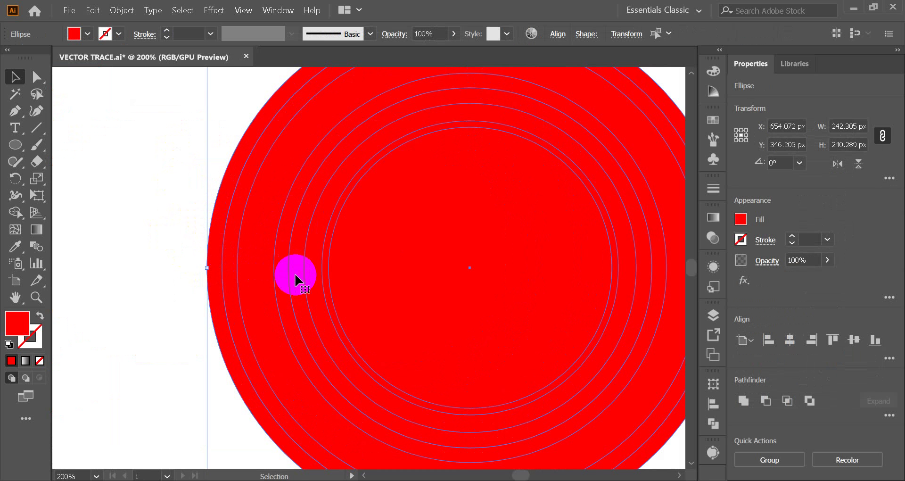
scroll(354, 236, "down", 2)
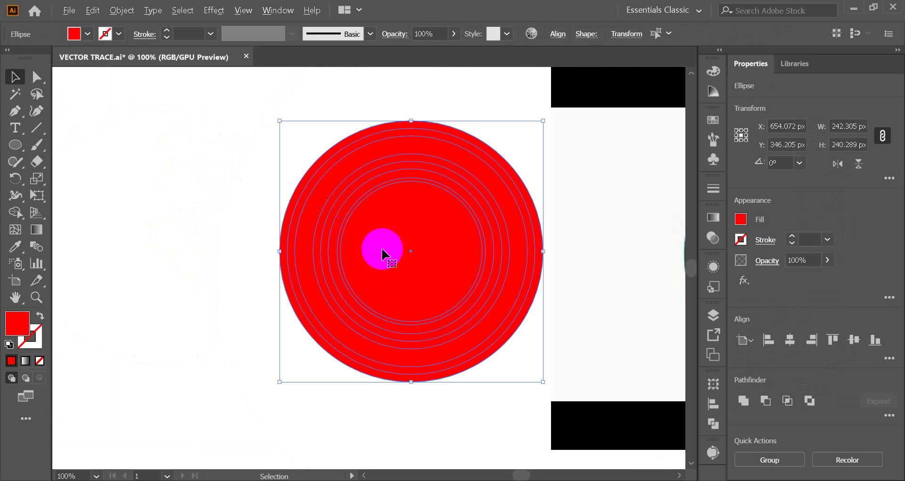
scroll(381, 247, "right", 5)
scroll(435, 248, "up", 2)
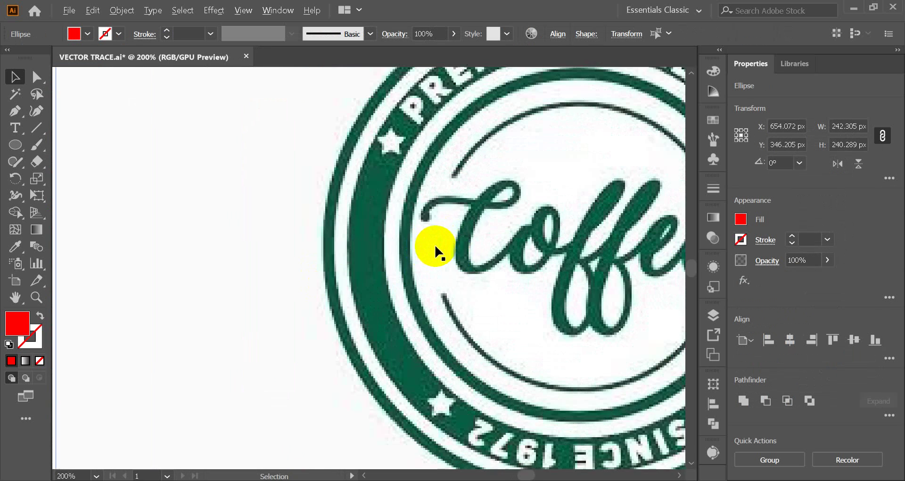
scroll(435, 248, "up", 1)
scroll(479, 256, "right", 2)
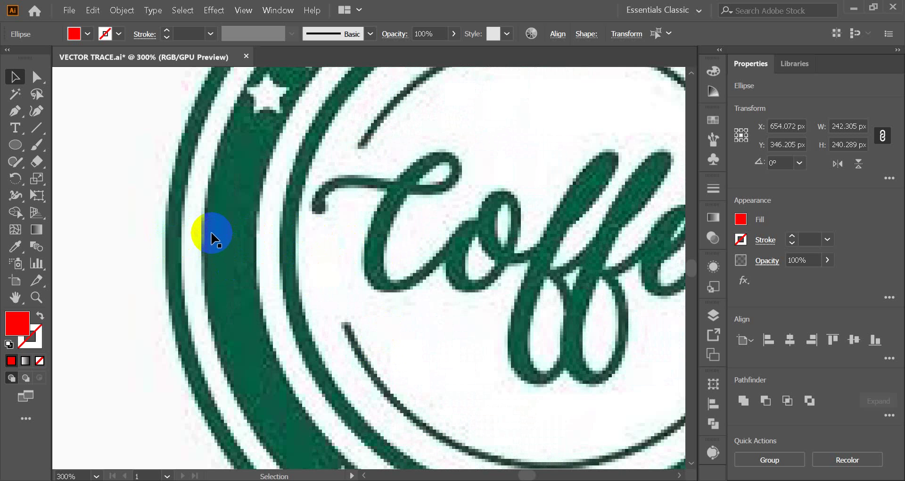
scroll(210, 227, "down", 1)
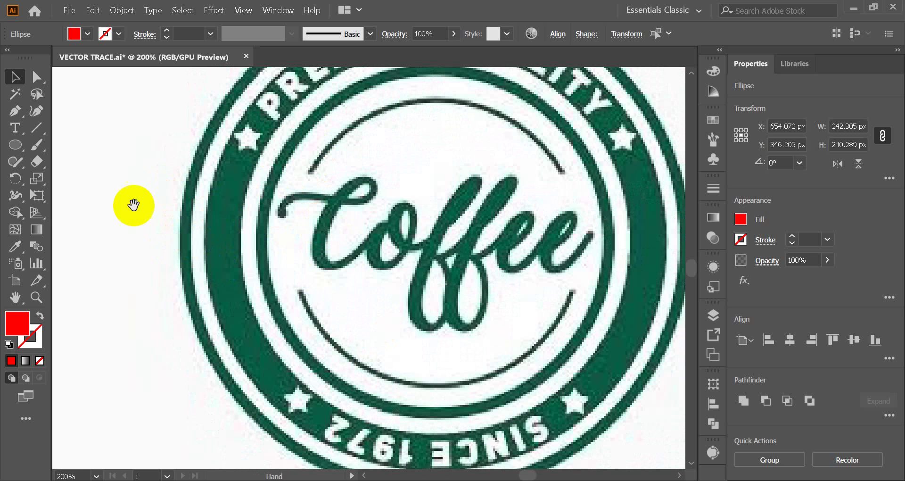
left_click_drag(131, 202, 456, 222)
left_click_drag(176, 260, 540, 256)
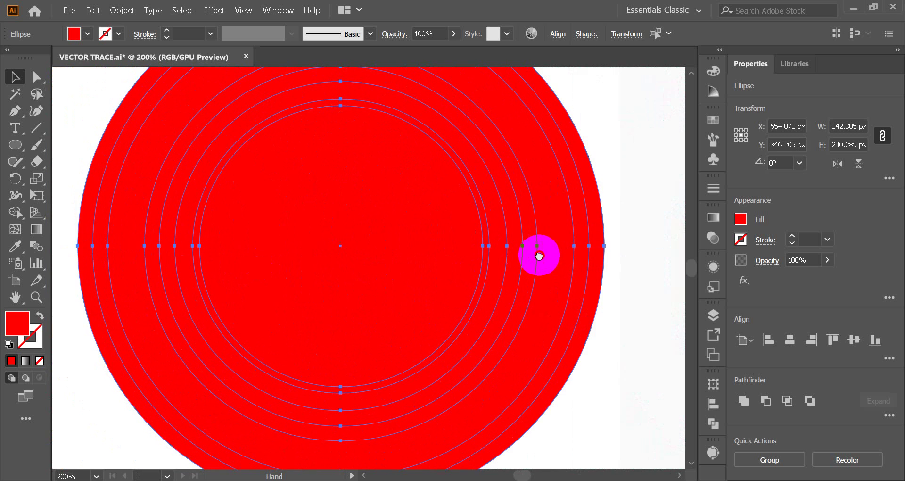
Select all the stacked circles, split them with Pathfinder Divide, and ungroup the result.
left_click_drag(81, 124, 417, 315)
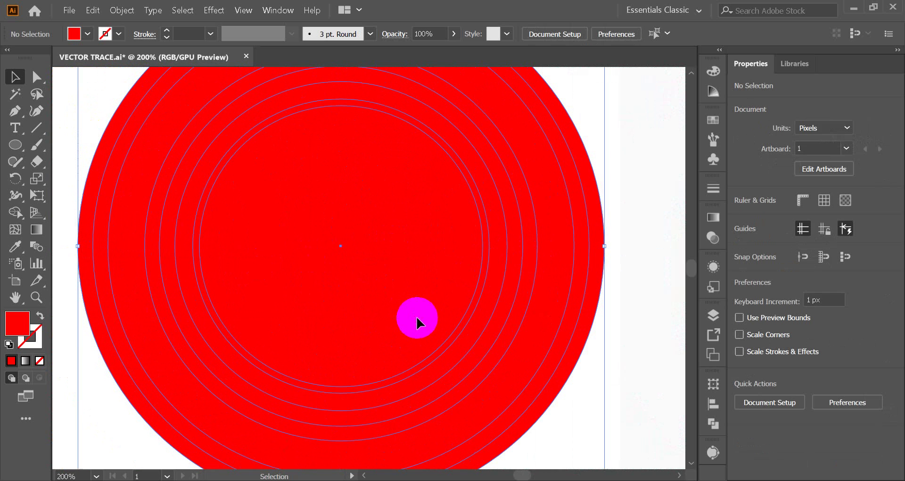
left_click(712, 426)
left_click(550, 451)
right_click(349, 213)
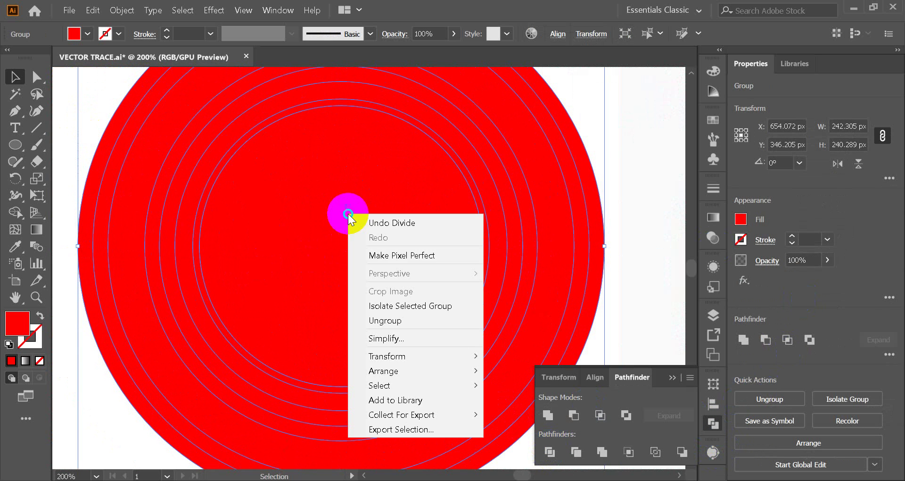
left_click(422, 318)
left_click(629, 236)
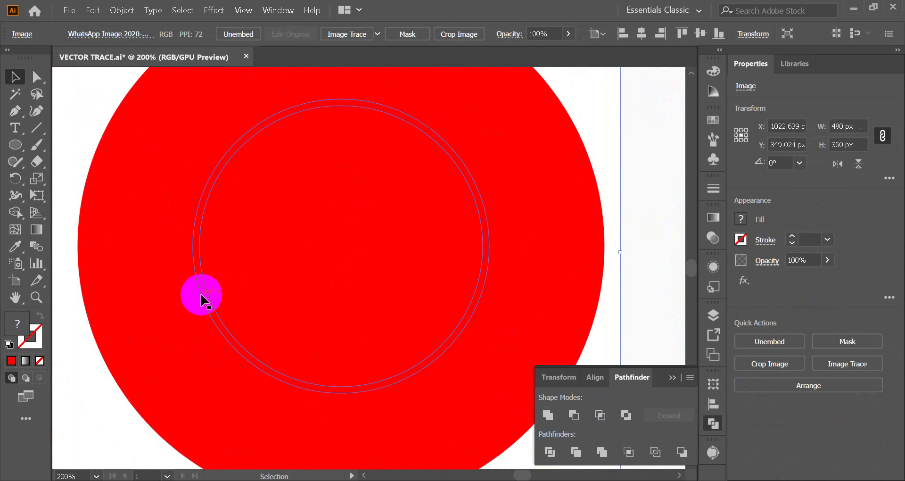
Delete the three divided rings that correspond to the white gaps between the logo's green rings.
left_click(99, 267)
key("Delete")
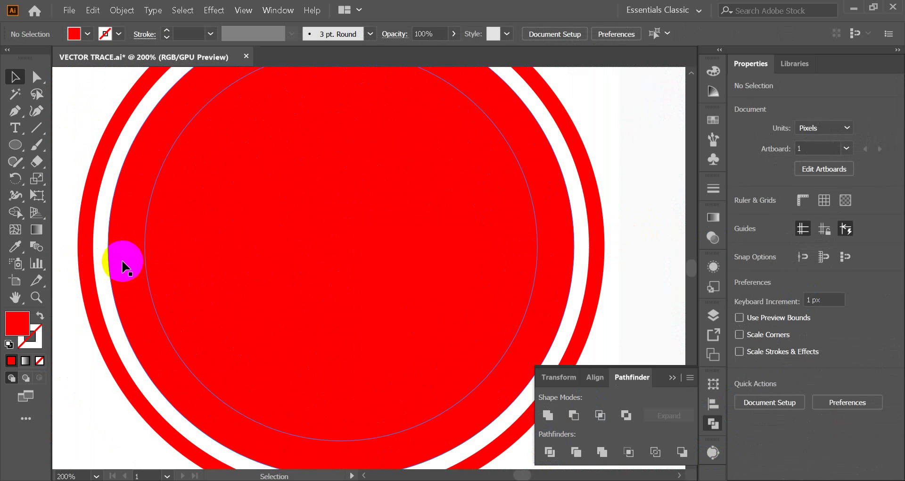
left_click(150, 261)
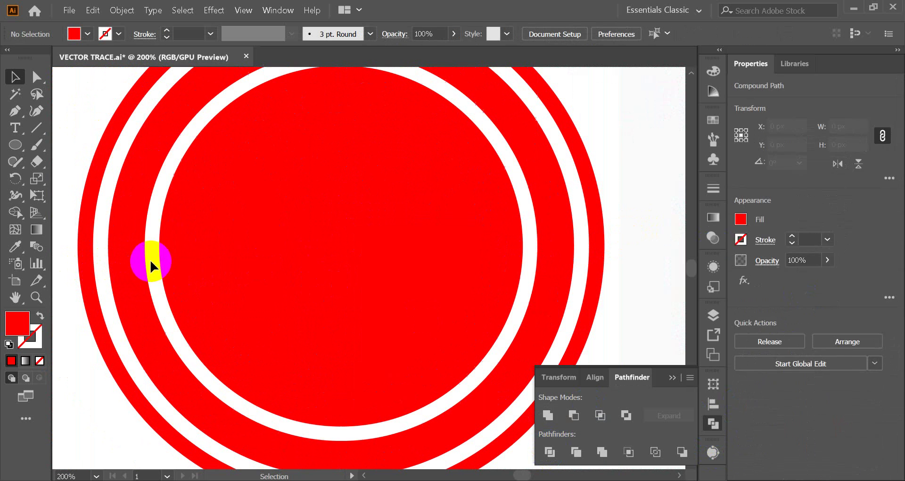
key("Delete")
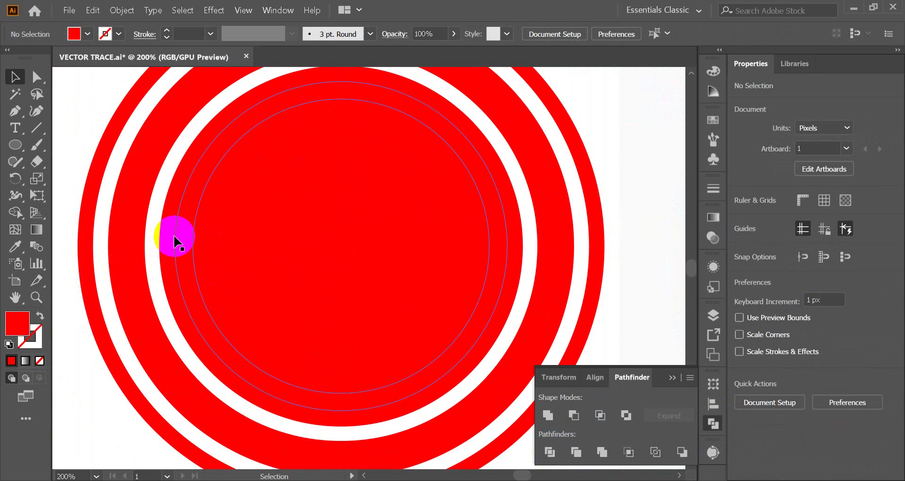
left_click(171, 237)
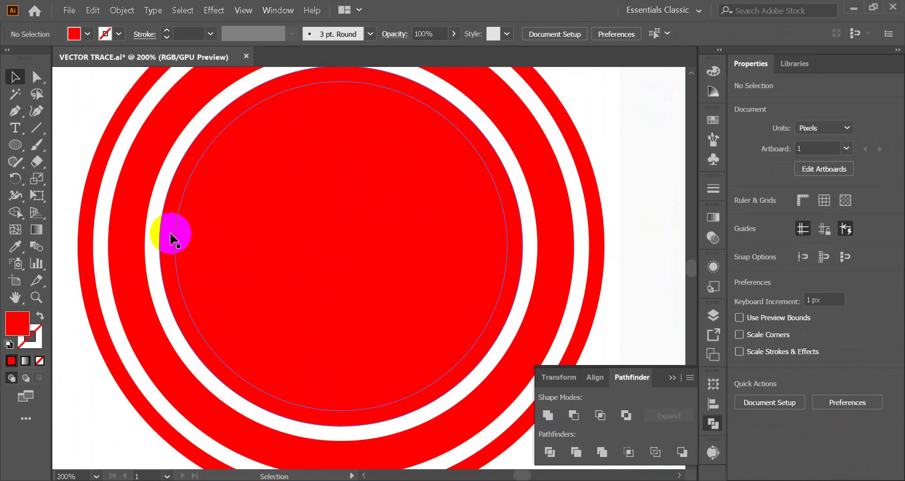
left_click(186, 233)
key("Delete")
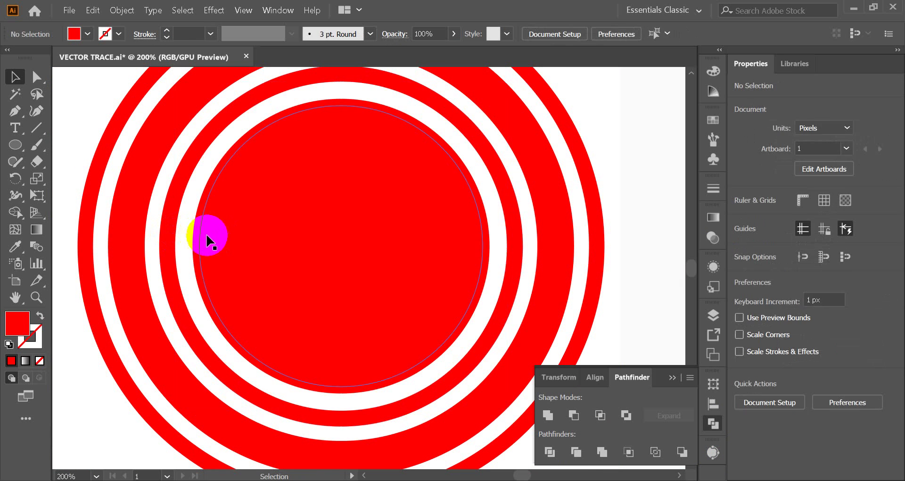
Shrink the innermost red disc from its centre to about 59.6 × 59.1 px.
left_click(224, 240)
left_click_drag(482, 384, 406, 310)
left_click(672, 377)
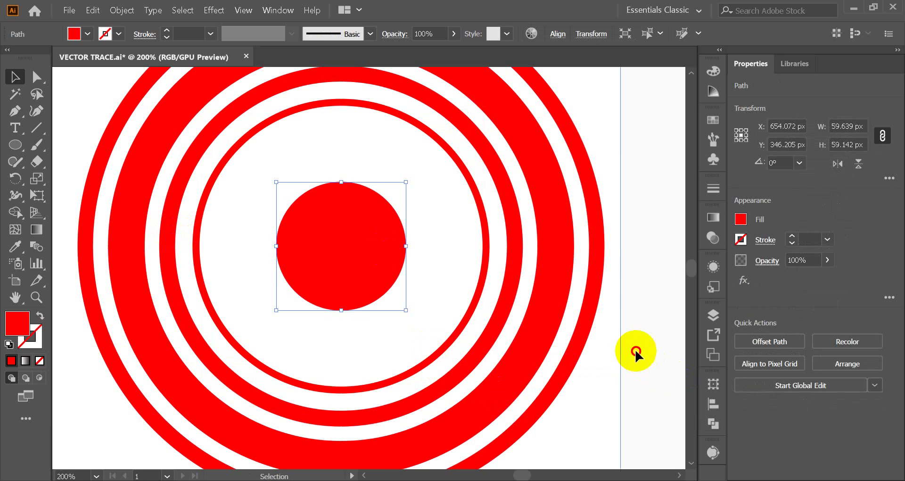
left_click(631, 352)
Recolour the four red rings, leaving out the centre disc, with the green sampled from the logo's wide band using the Eyedropper.
scroll(595, 329, "down", 2)
scroll(593, 330, "right", 5)
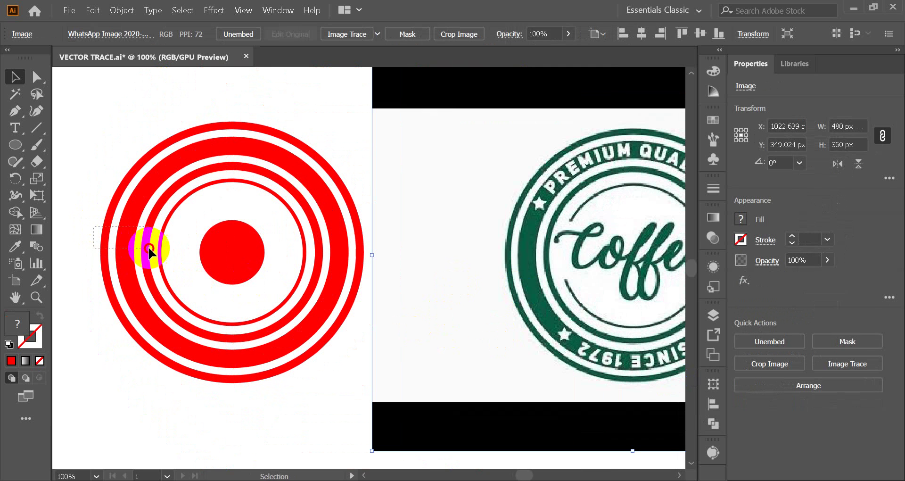
left_click(136, 255)
left_click(16, 246)
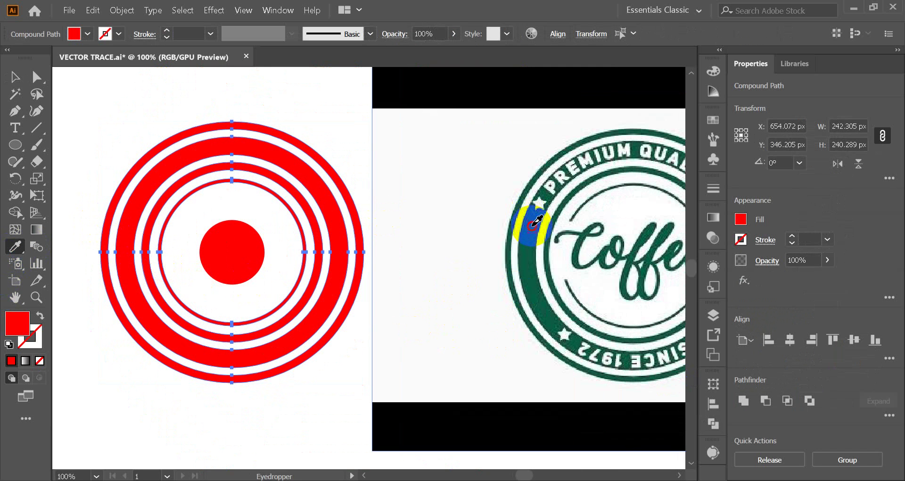
left_click(533, 207)
left_click(15, 77)
left_click(128, 95)
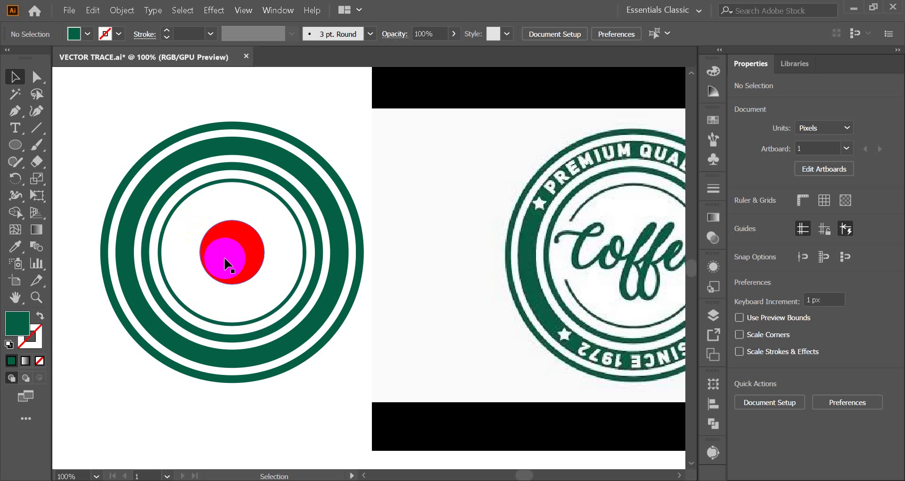
Examine the wide green ring and the central red disc in comparison with the logo's lettering band.
left_click(236, 264)
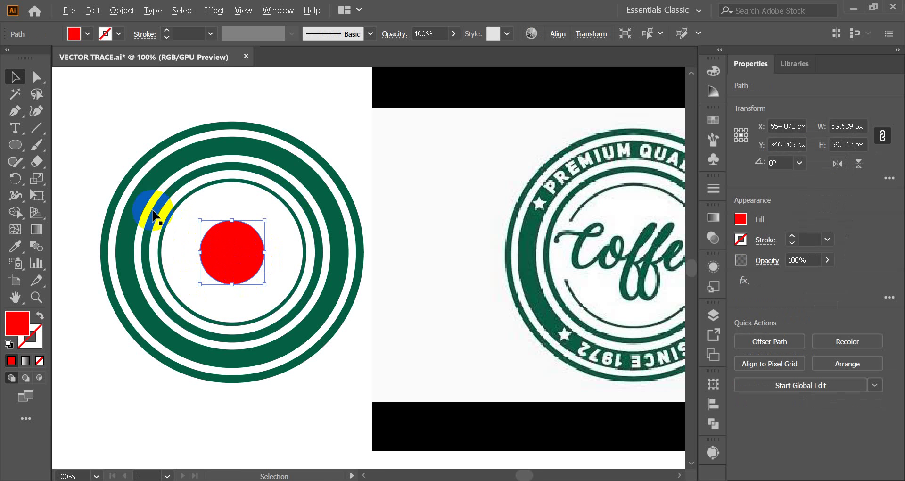
scroll(172, 158, "up", 3)
scroll(342, 146, "up", 2)
scroll(342, 146, "down", 1)
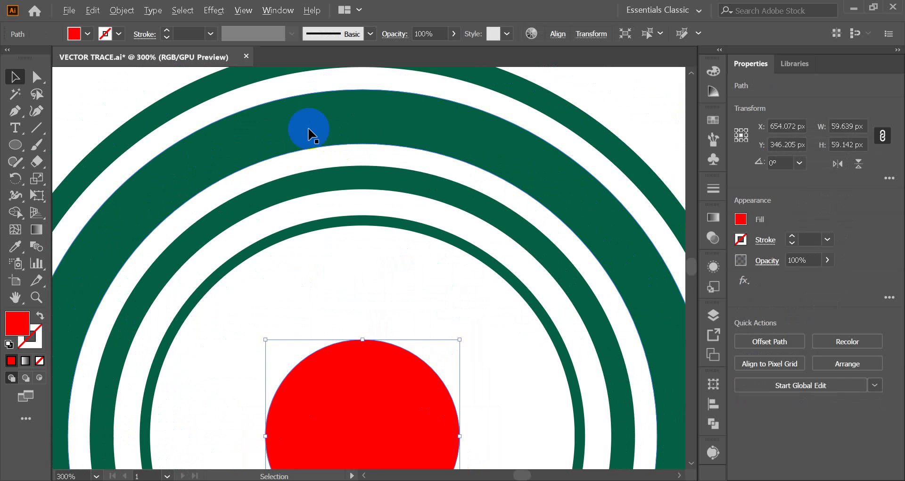
left_click(288, 122)
scroll(338, 135, "down", 1)
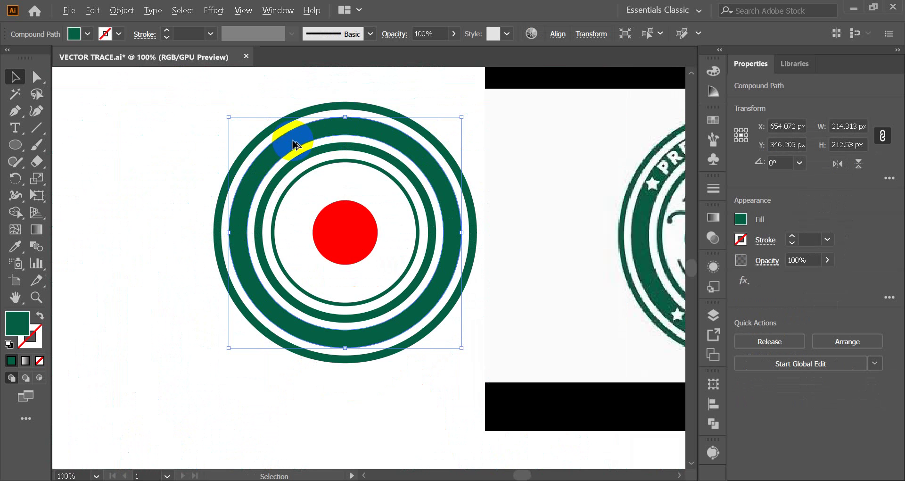
scroll(296, 144, "up", 1)
scroll(297, 145, "down", 1)
scroll(297, 145, "down", 1)
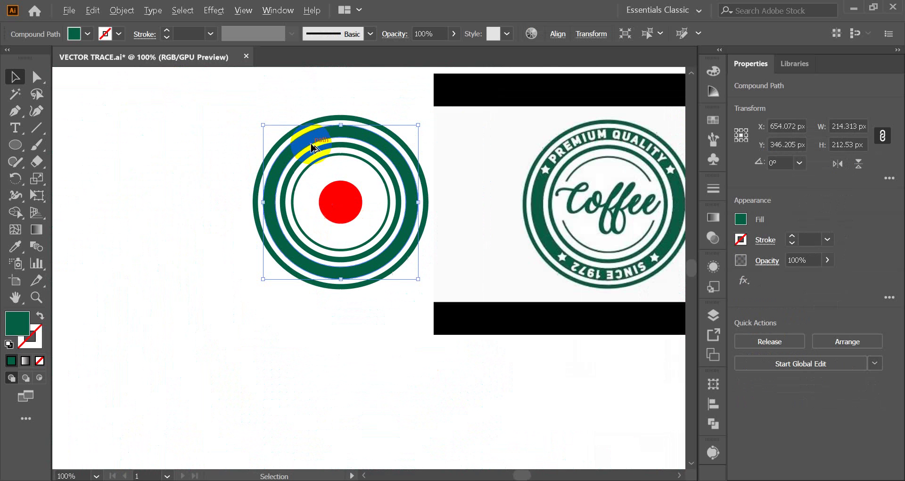
scroll(338, 182, "up", 1)
scroll(340, 200, "up", 2)
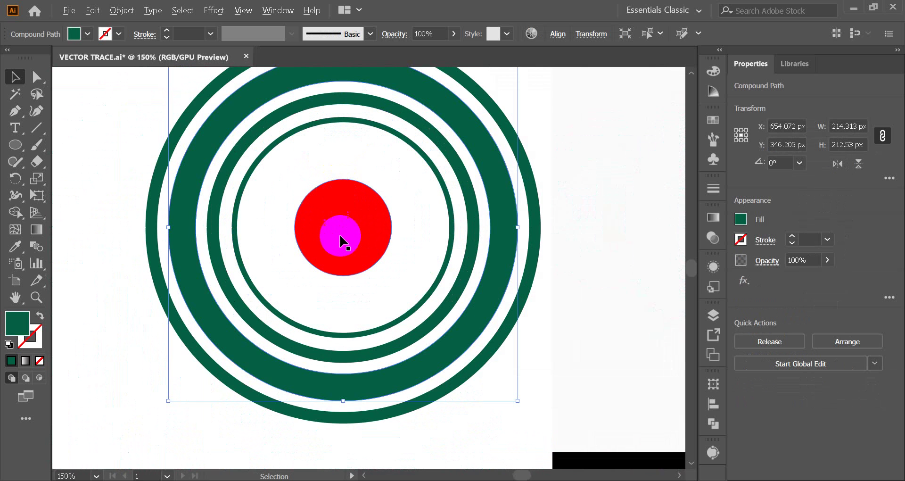
Enlarge the central red disc from its centre to about 198.4 × 196.8 px, so its edge runs within the wide green ring.
left_click(344, 231)
left_click_drag(392, 276, 505, 398)
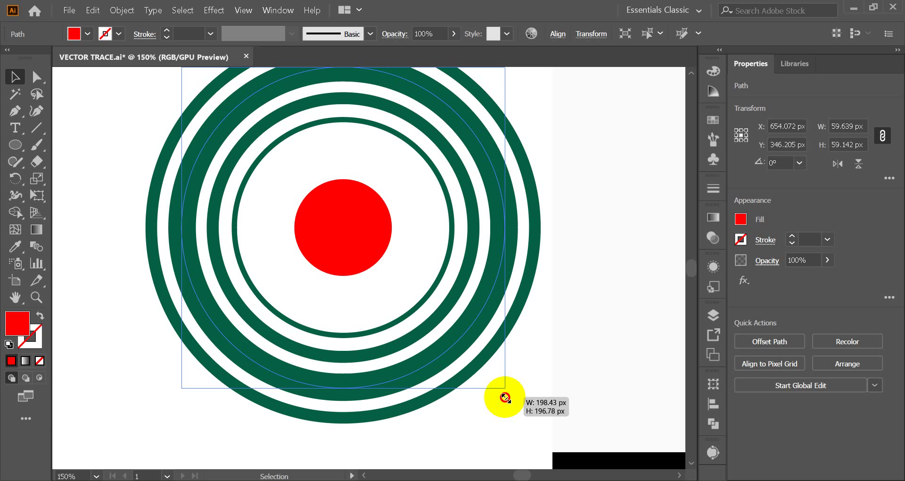
left_click_drag(505, 398, 505, 398)
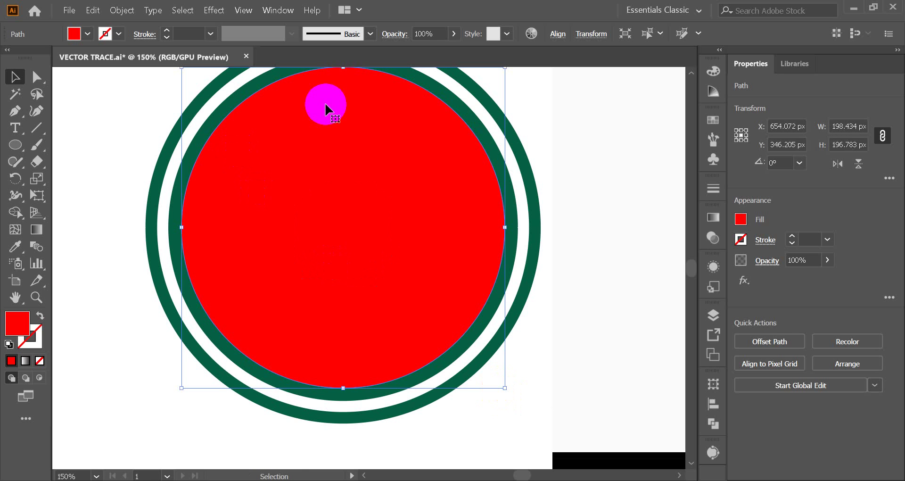
Swap the red disc's fill to its stroke and place the text PREMIUM QUALITY along that circle with Type on a Path.
scroll(326, 105, "up", 2)
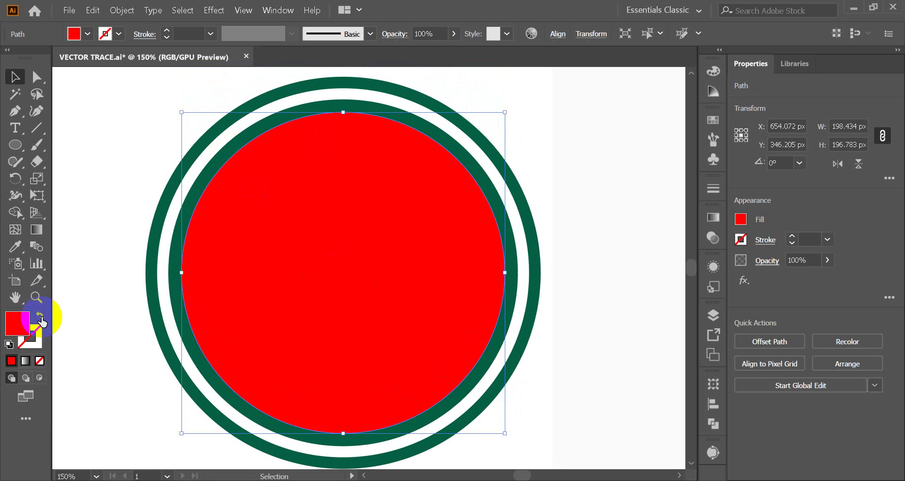
left_click(40, 317)
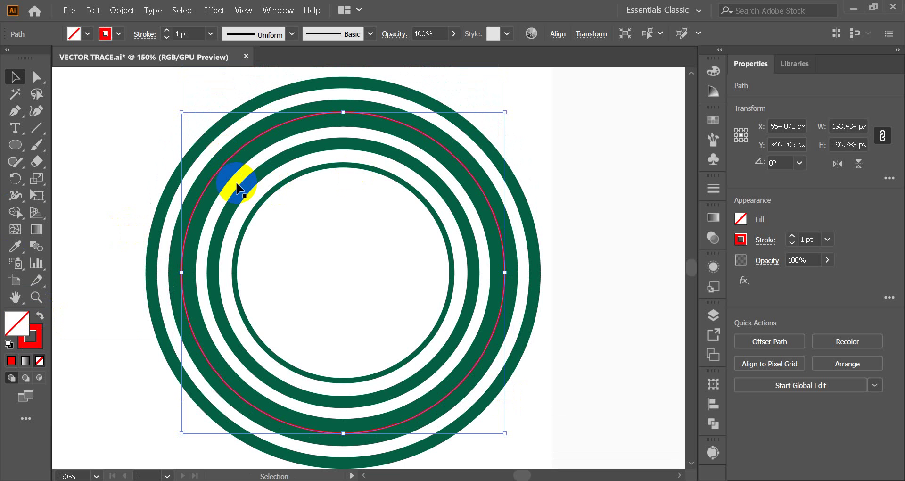
left_click(16, 126)
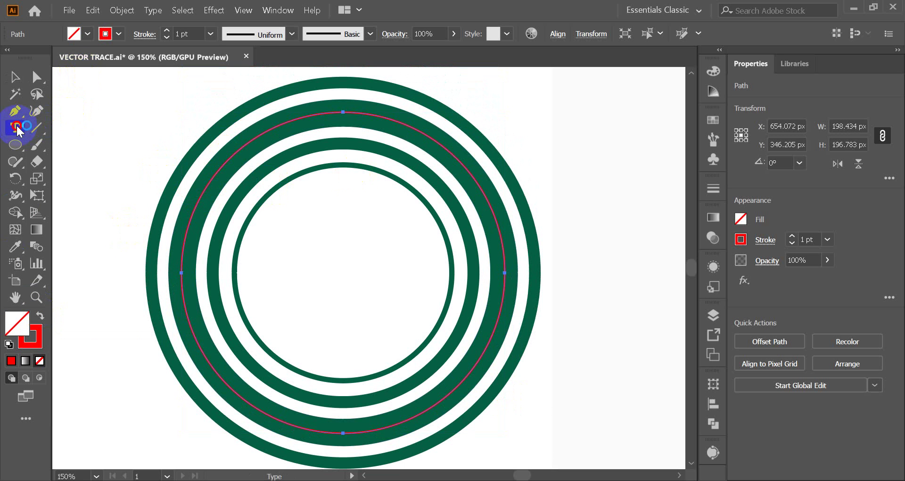
left_click_drag(17, 130, 62, 158)
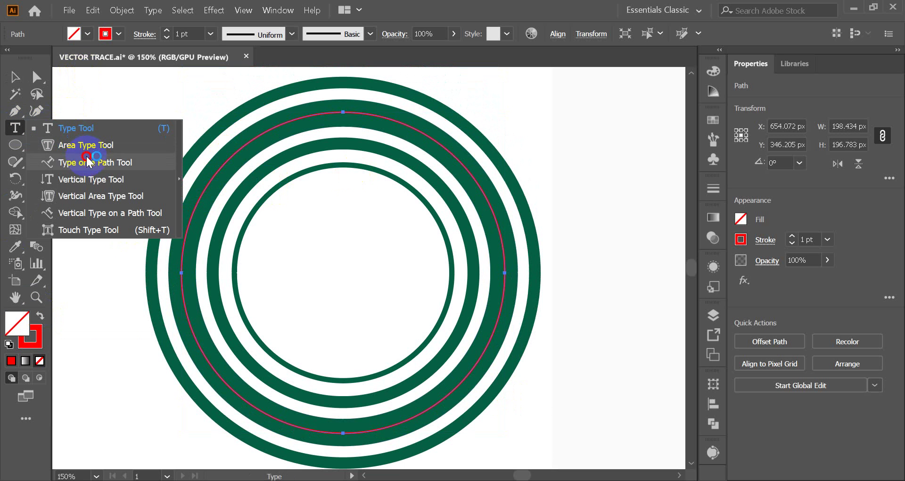
left_click(183, 262)
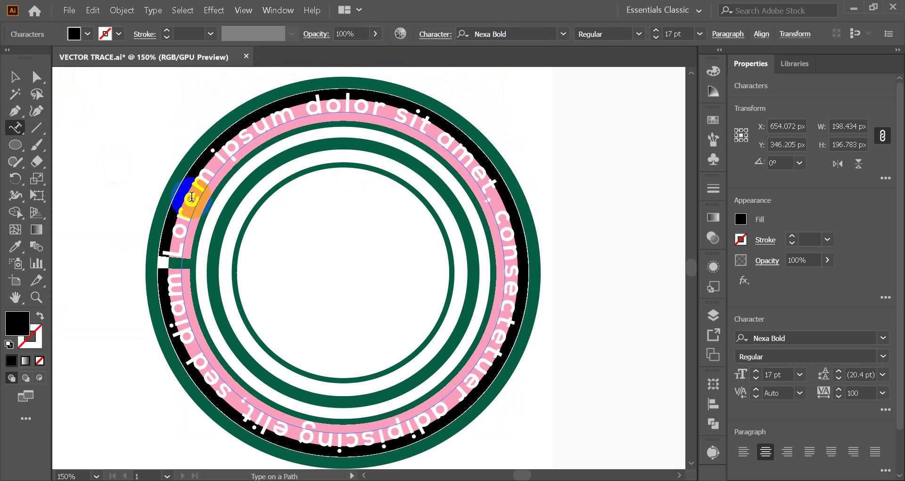
type("p")
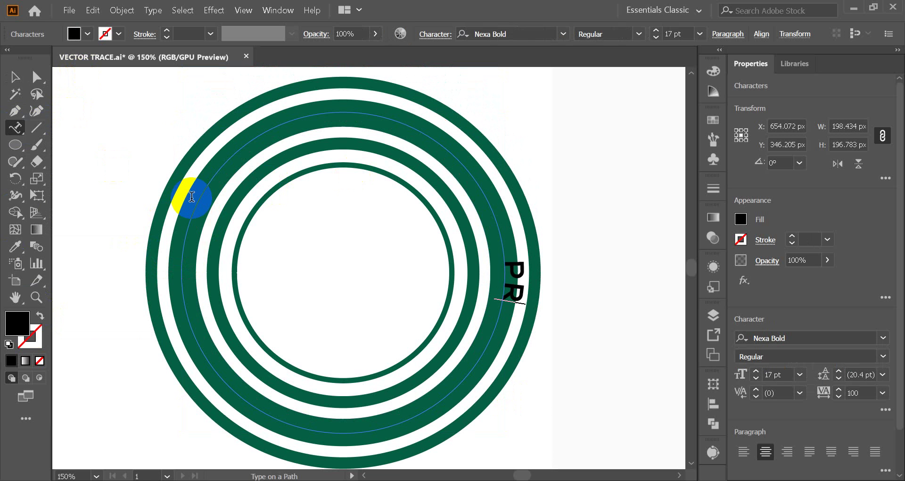
type("REMIU")
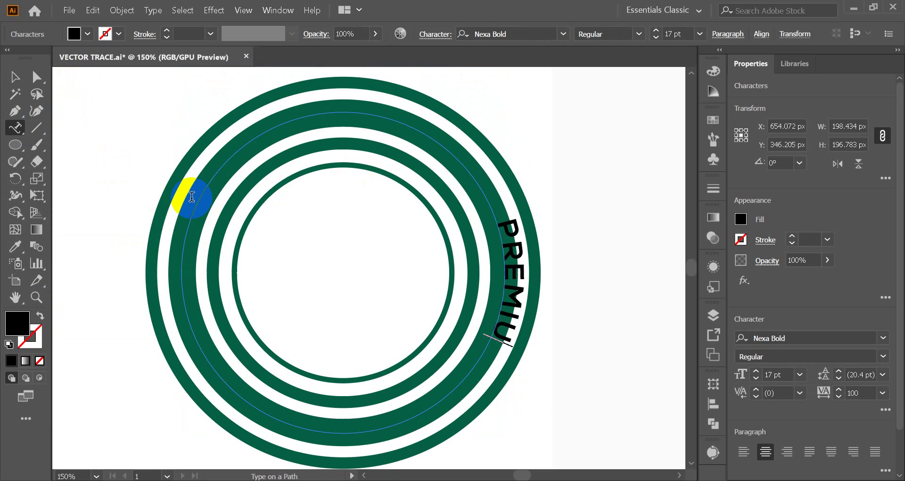
type("M Q")
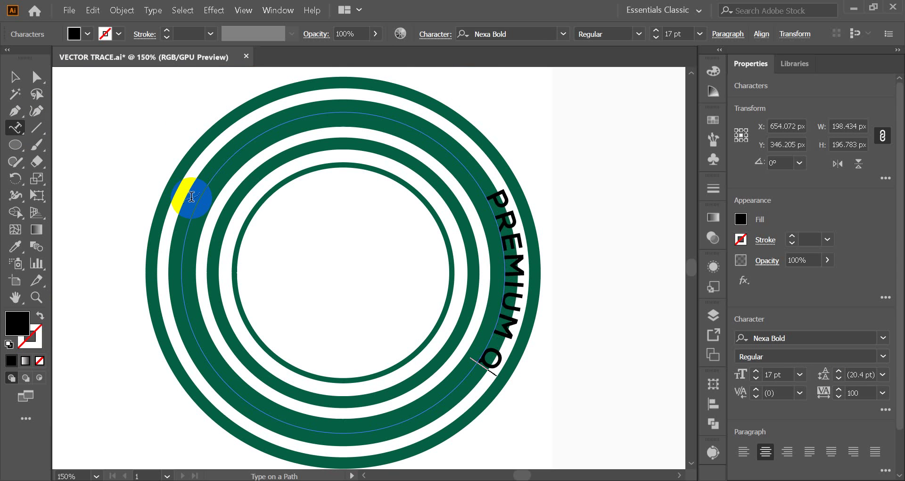
type("UALITY")
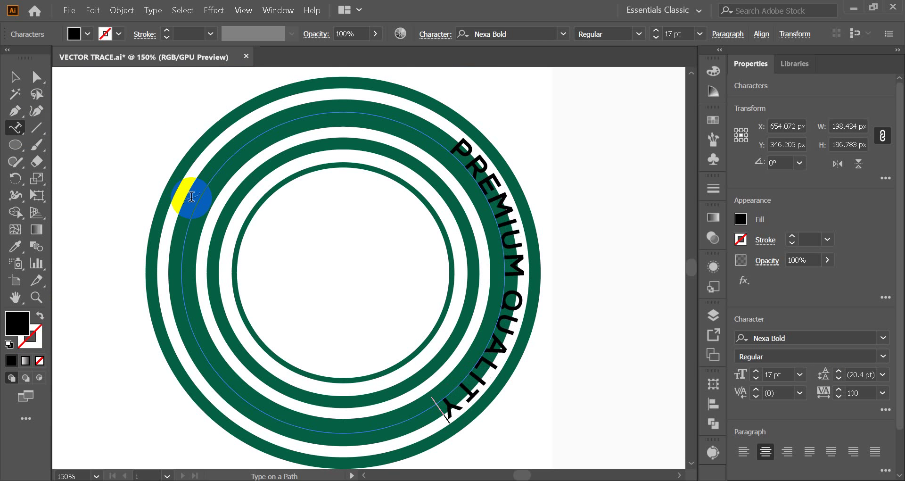
left_click(15, 78)
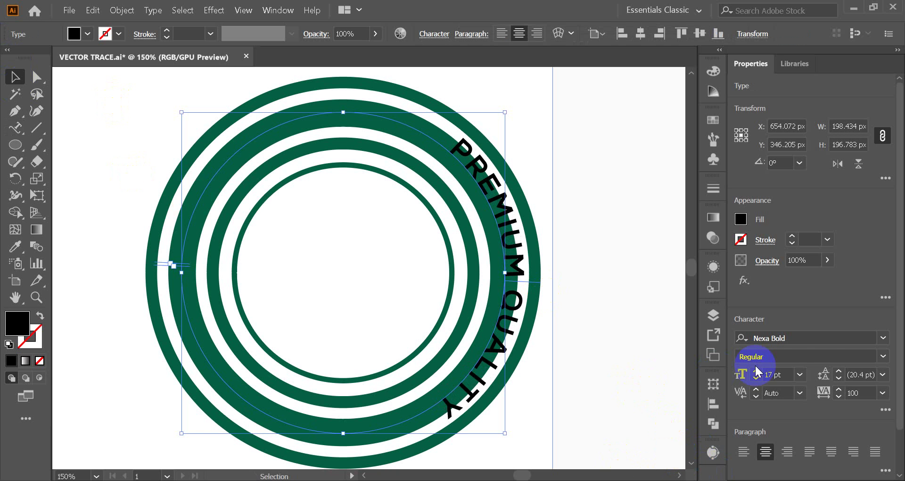
Preview other font families on the PREMIUM QUALITY path text.
left_click(871, 375)
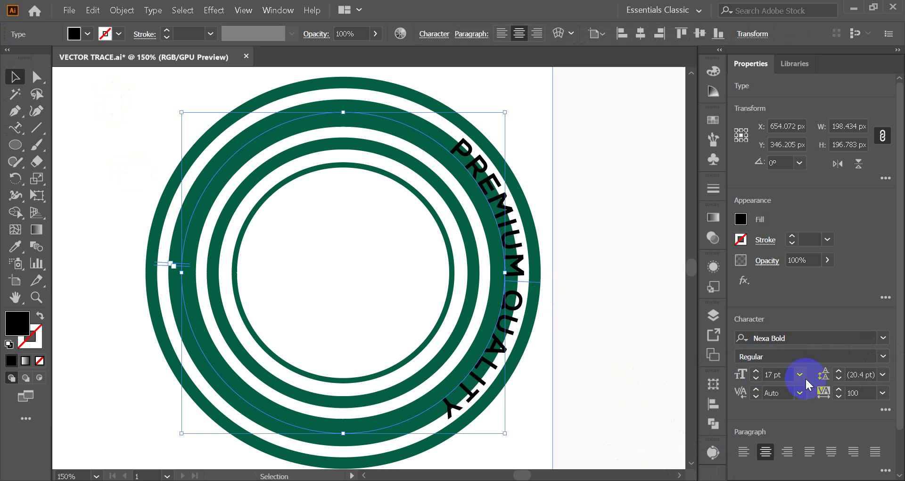
left_click(883, 338)
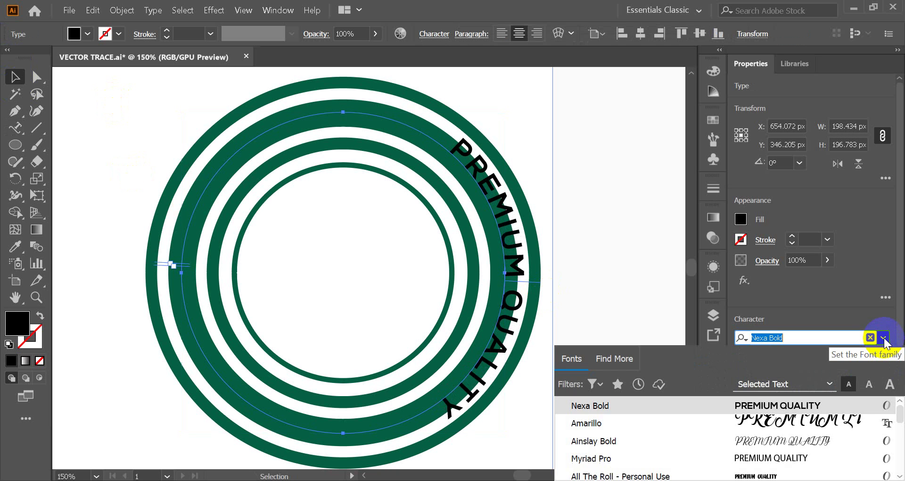
key("Down")
key("Down")
key("Down")
key("Down")
key("Up")
key("Up")
key("Up")
key("Up")
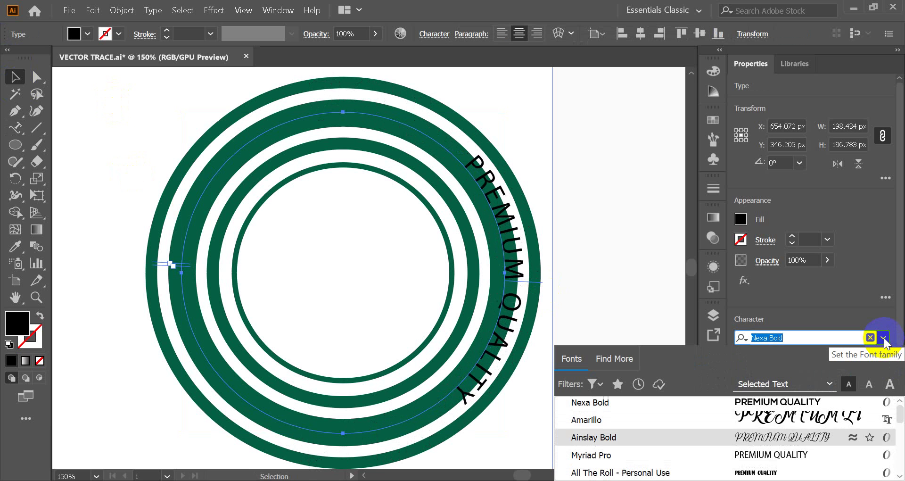
left_click(884, 339)
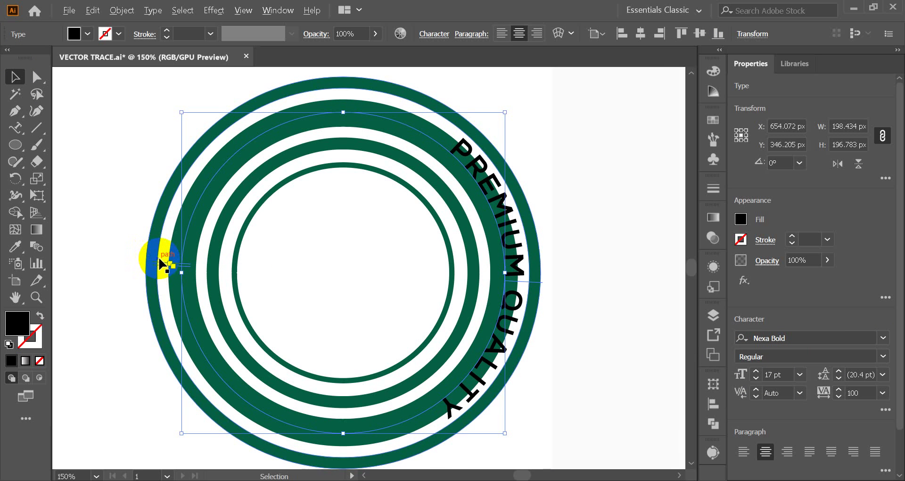
Reposition the path text's start and end brackets at opposite sides of the circle so PREMIUM QUALITY arches symmetrically over the upper half.
scroll(160, 258, "up", 3)
scroll(169, 274, "down", 2)
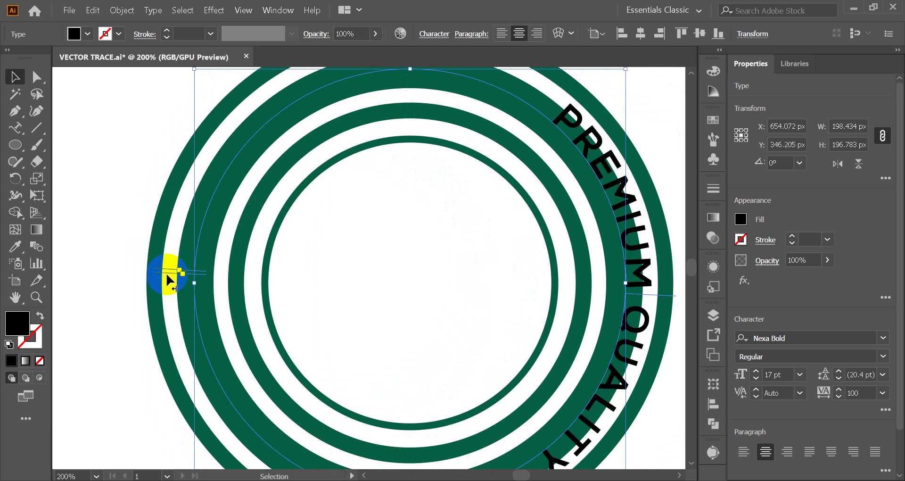
left_click_drag(165, 274, 607, 284)
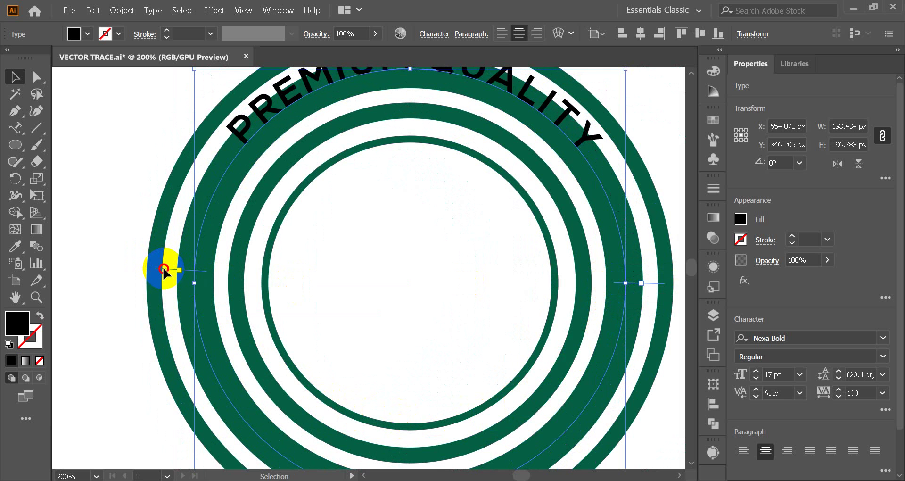
left_click_drag(163, 270, 163, 281)
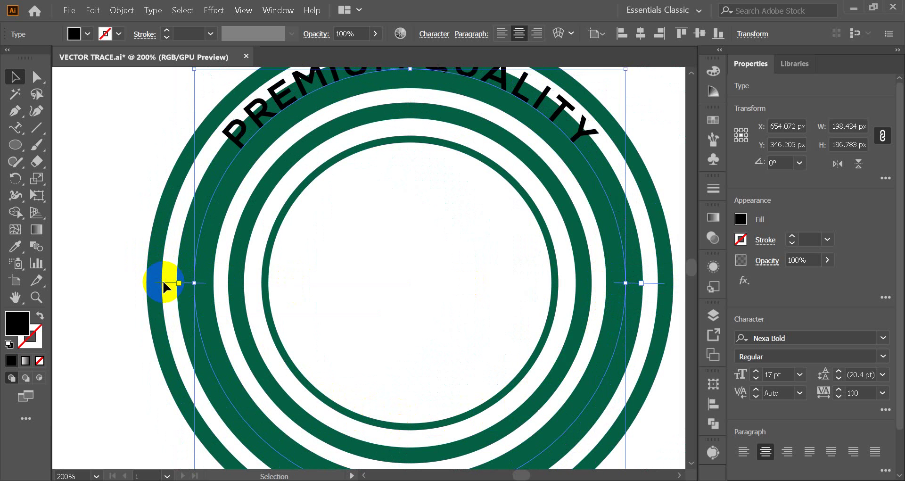
scroll(389, 241, "up", 3)
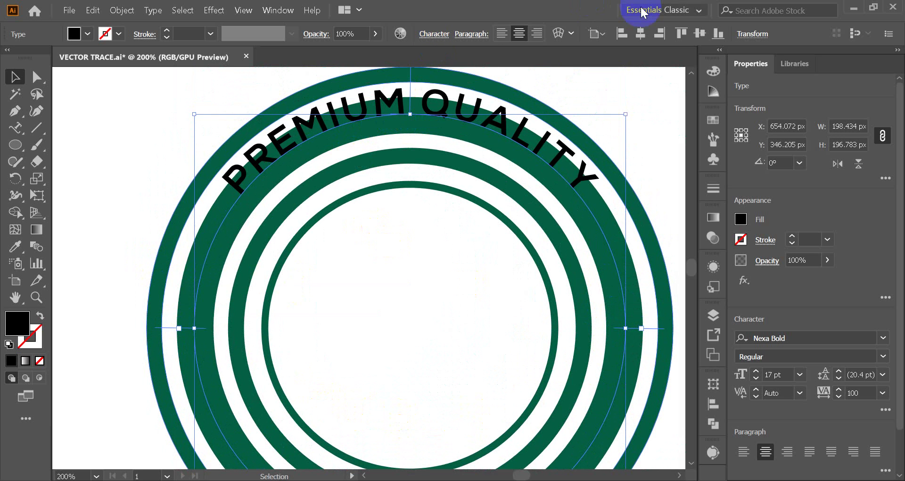
Try left and right paragraph alignment on the arched text, then restore centred alignment.
left_click(502, 33)
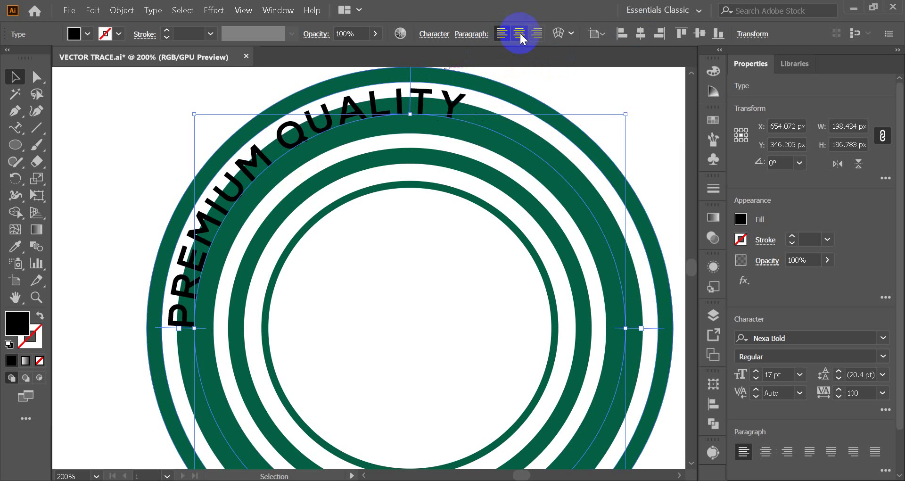
left_click(536, 33)
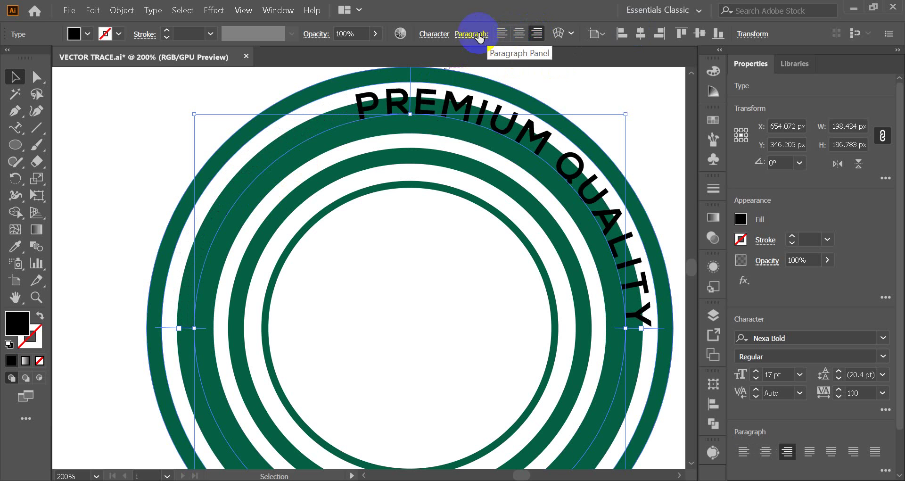
left_click(519, 34)
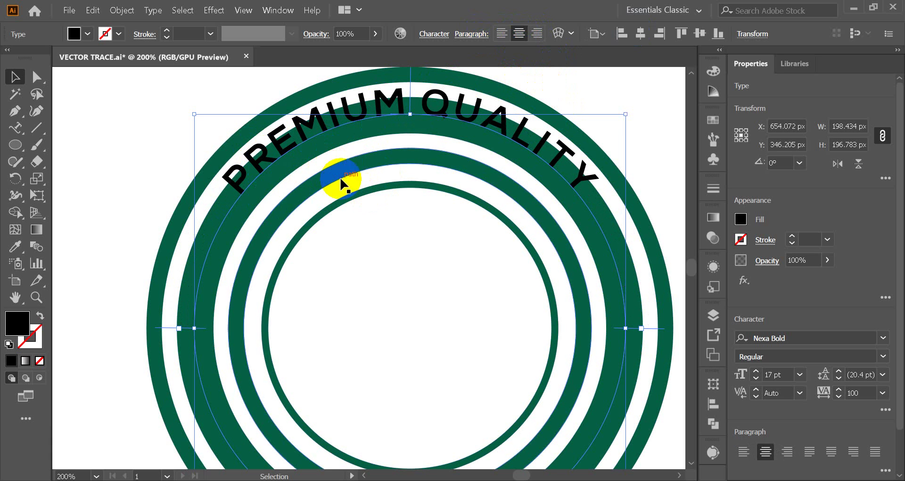
Set the arched text's Align to Path option to Center with the preview on, keeping the Rainbow effect.
left_click(152, 10)
mouse_move(204, 140)
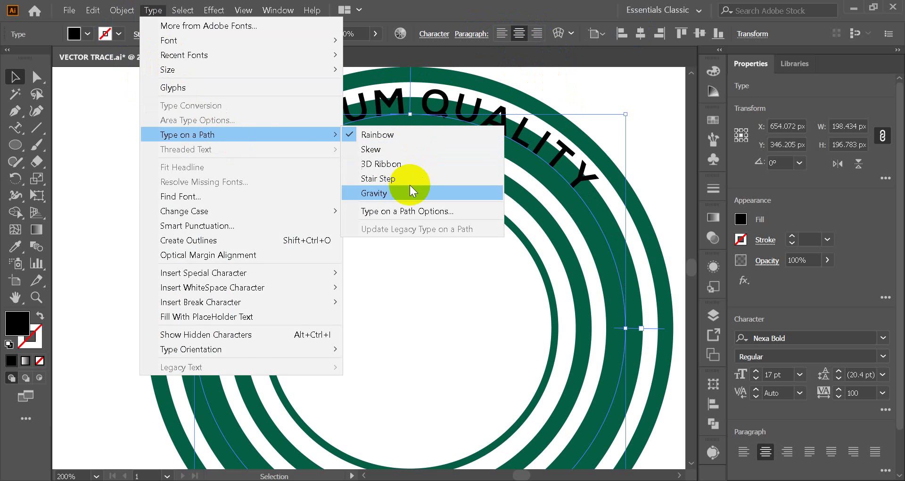
left_click(405, 210)
left_click_drag(426, 213, 457, 247)
left_click(321, 347)
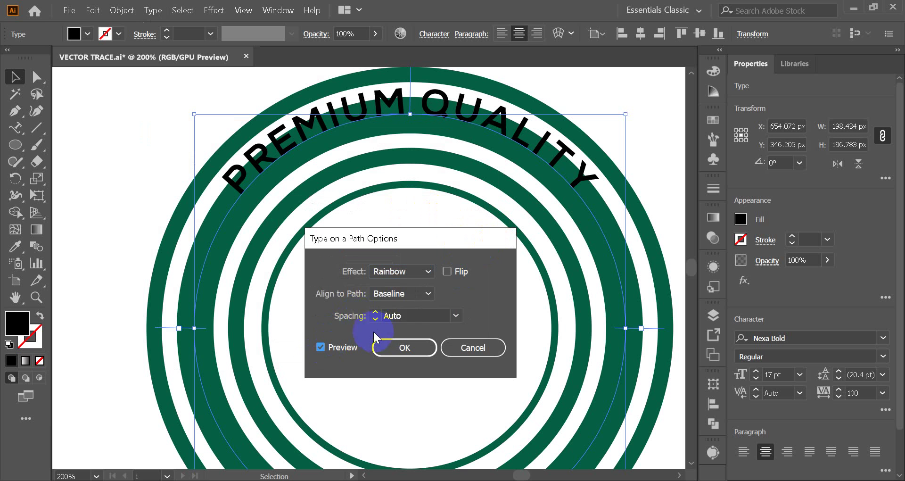
left_click(405, 293)
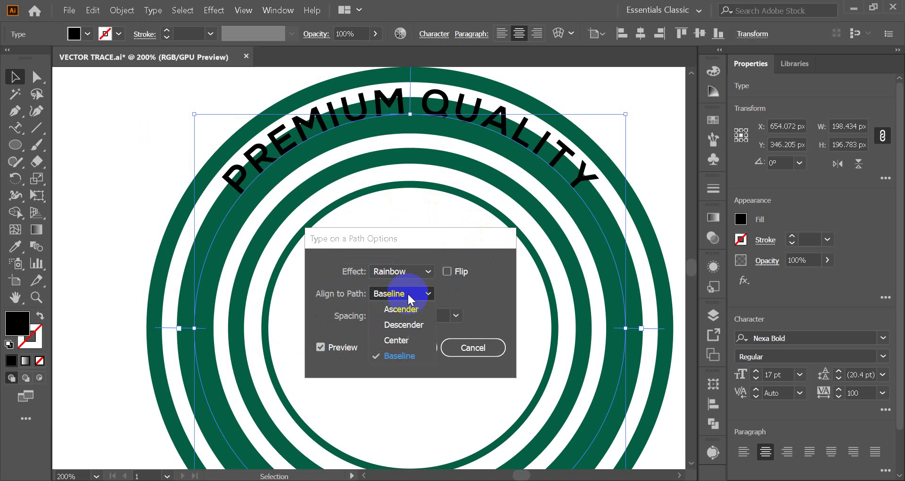
left_click(404, 340)
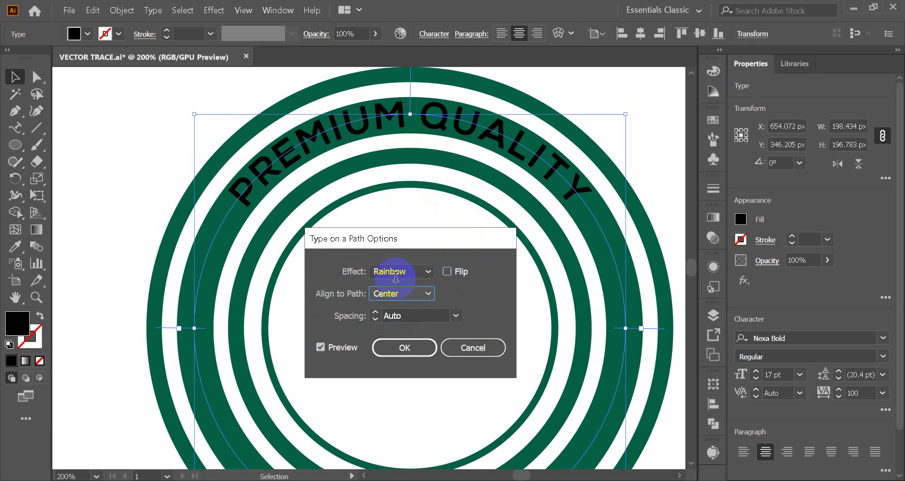
left_click(405, 348)
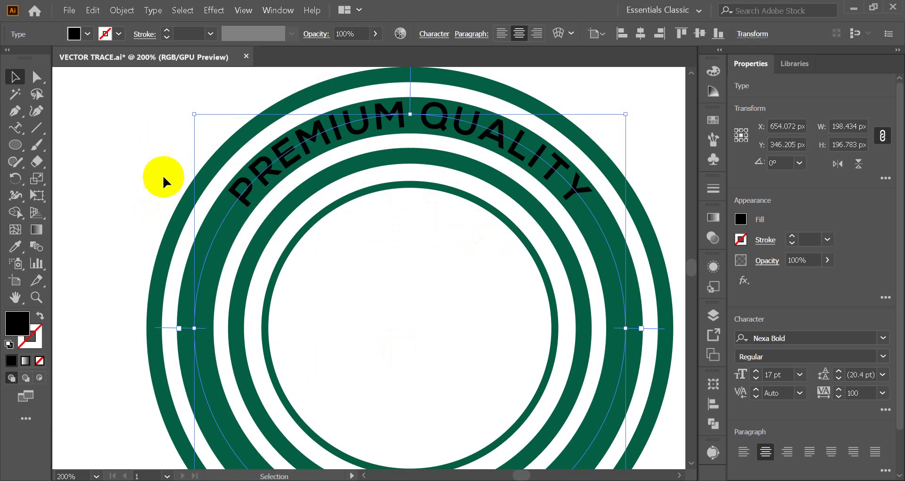
Try an 18 pt font size on the arched PREMIUM QUALITY text, then return it to 17 pt.
left_click(304, 122)
left_click(363, 116)
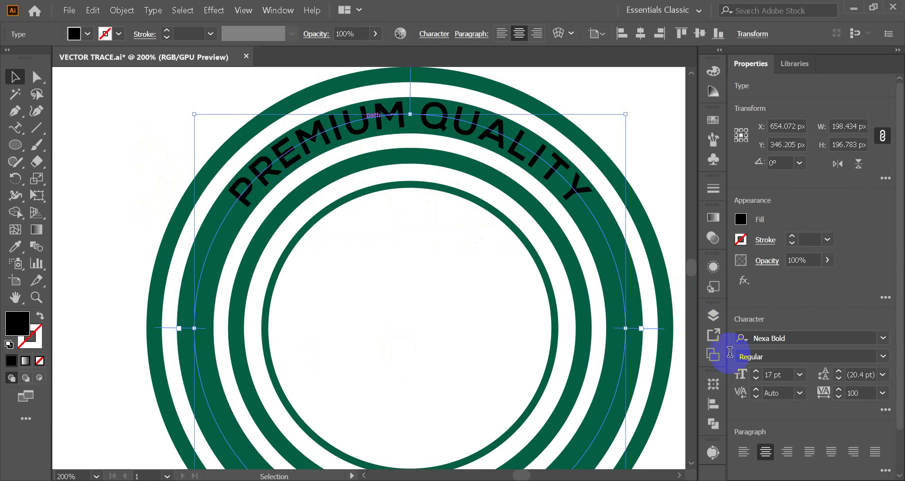
left_click(756, 371)
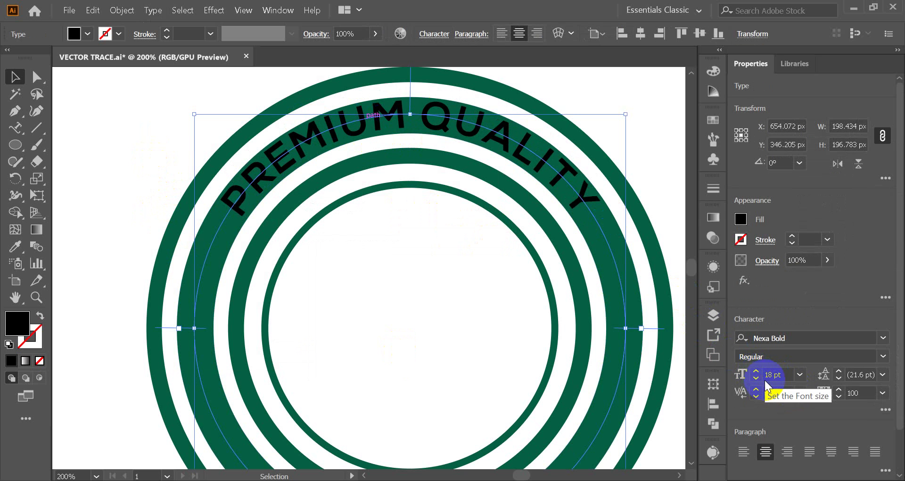
left_click(756, 378)
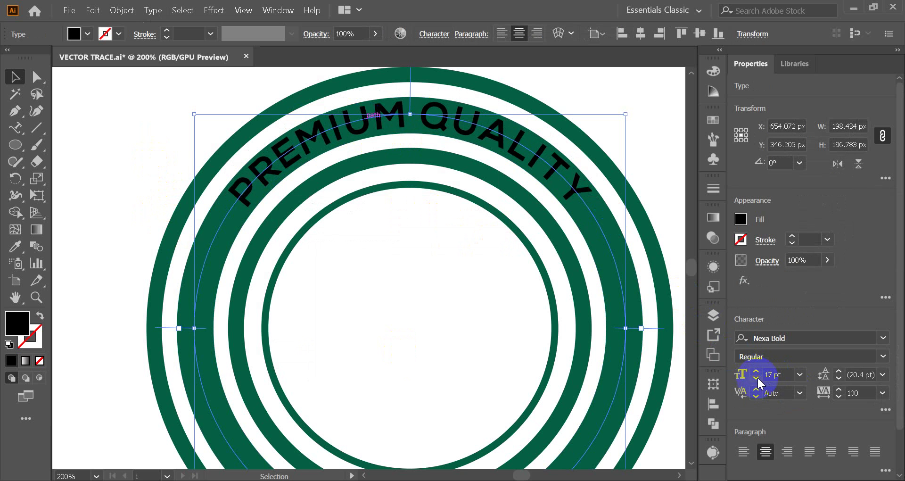
Try a tracking of 200 on the arched text, set it back to 100, and deselect the text.
left_click(880, 394)
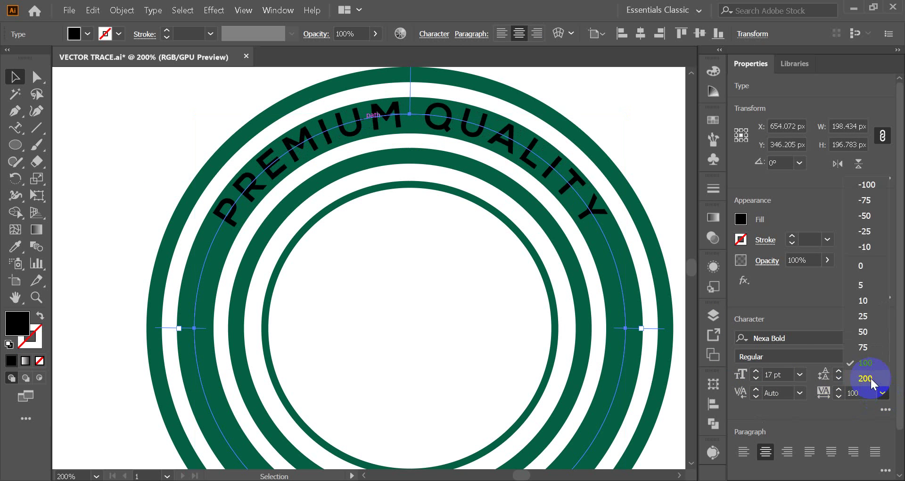
left_click(866, 378)
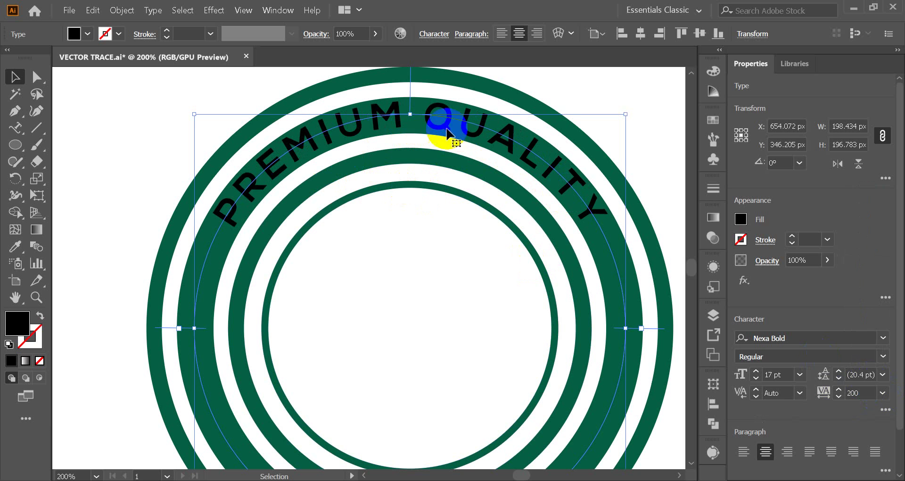
left_click(883, 393)
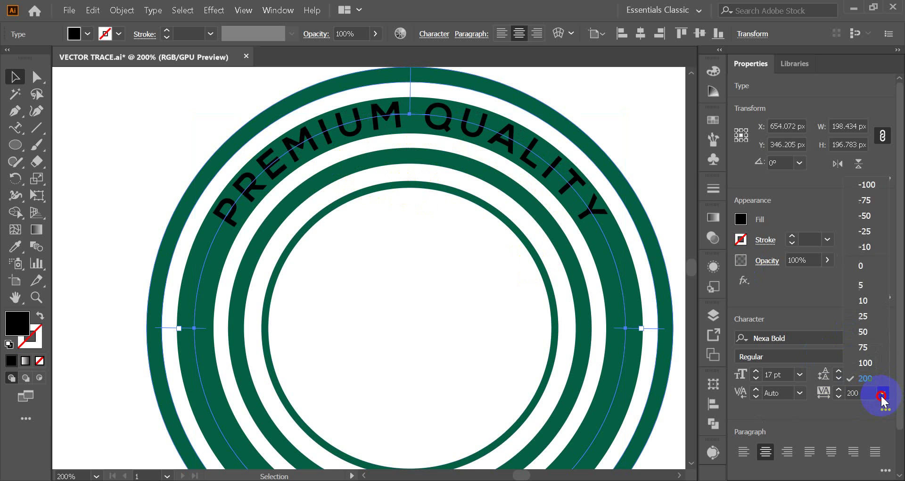
left_click(868, 364)
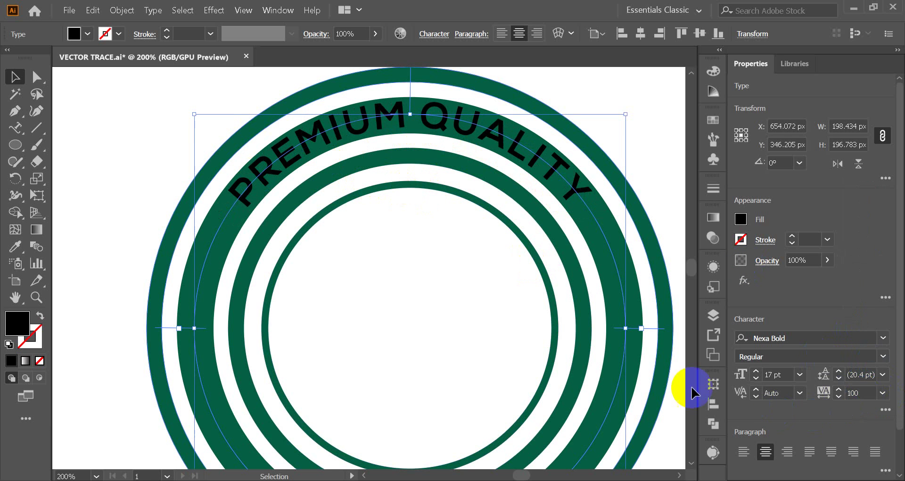
left_click(579, 95)
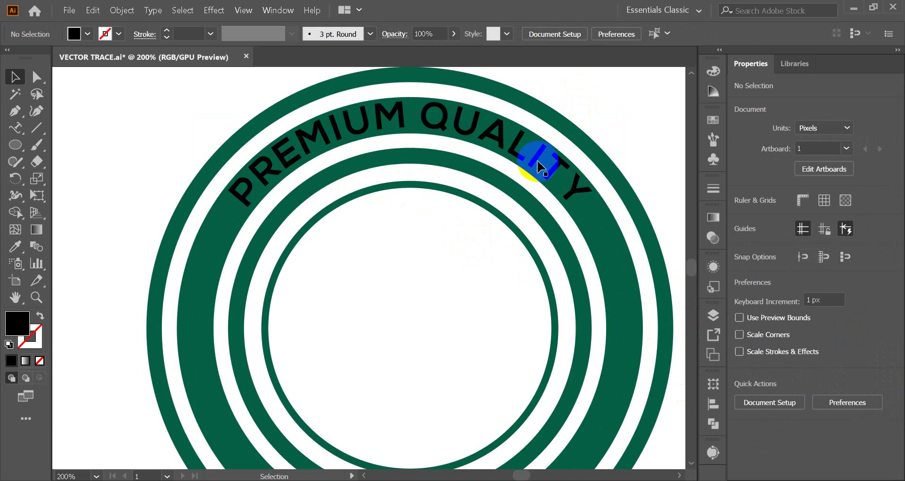
Fill the arched PREMIUM QUALITY text with white from the swatches and deselect it.
left_click(599, 148)
left_click(713, 122)
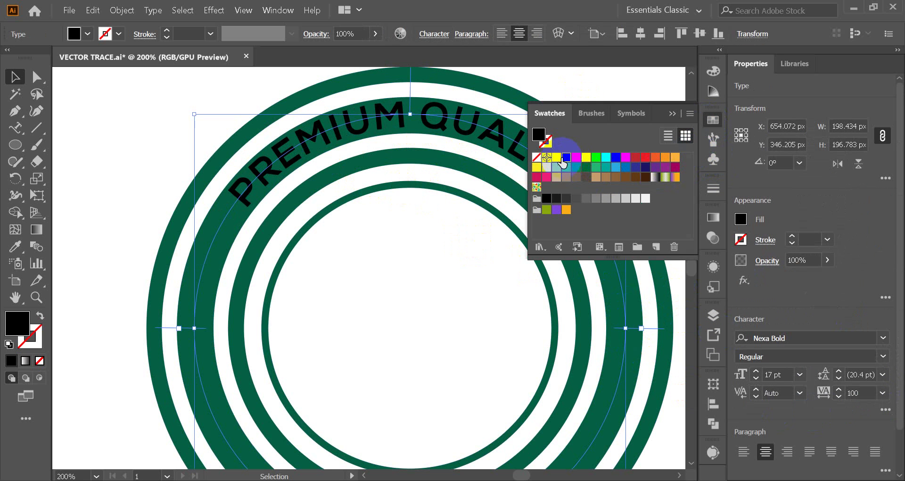
left_click(557, 157)
left_click(674, 113)
left_click(644, 102)
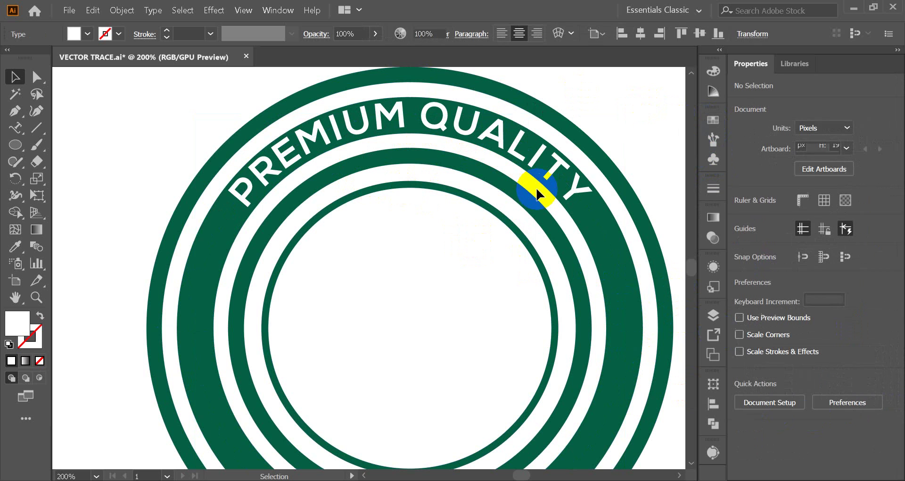
Copy the arched PREMIUM QUALITY text, paste it in front, and rotate the copy 180° to the bottom of the ring.
scroll(477, 192, "down", 1)
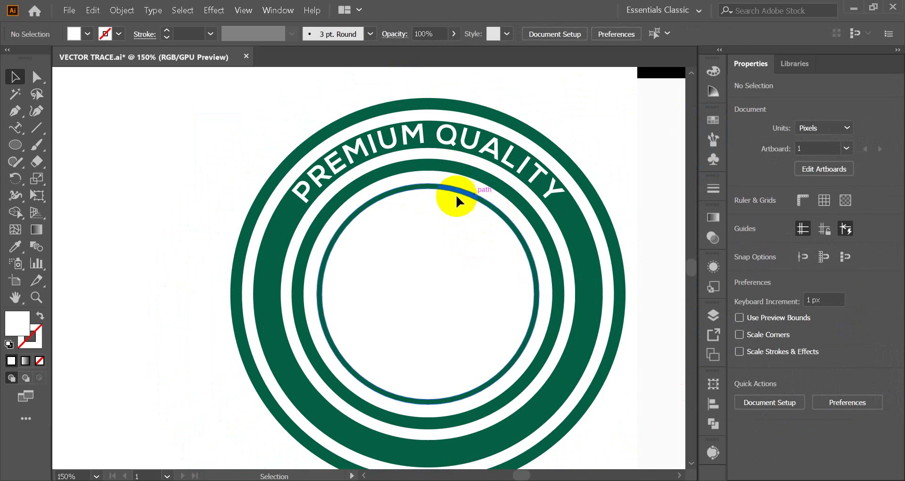
left_click(374, 154)
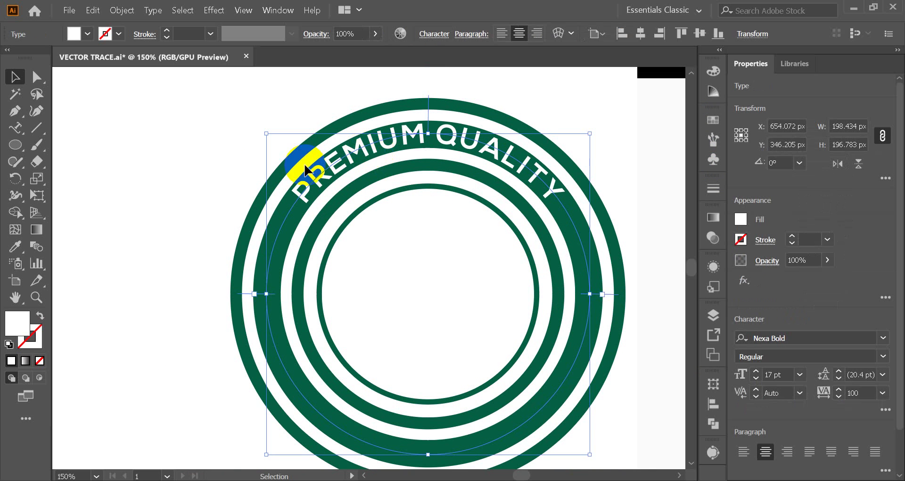
left_click(101, 16)
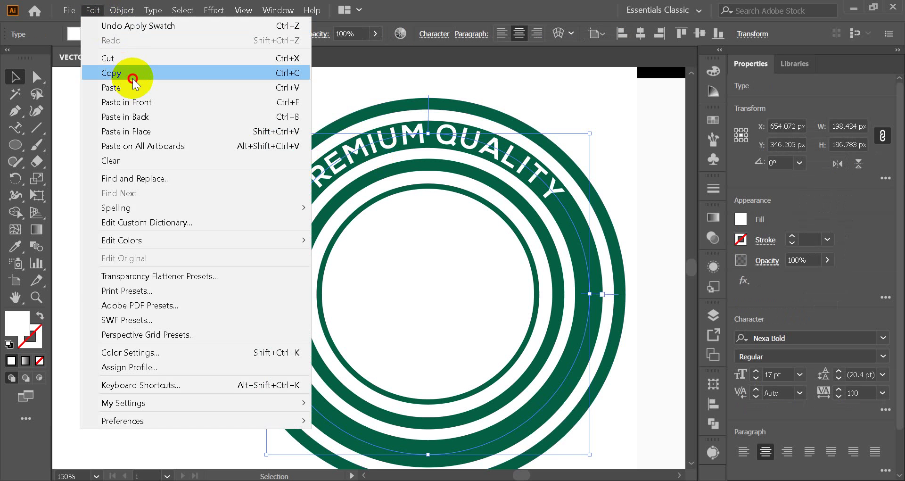
left_click(126, 70)
left_click(93, 12)
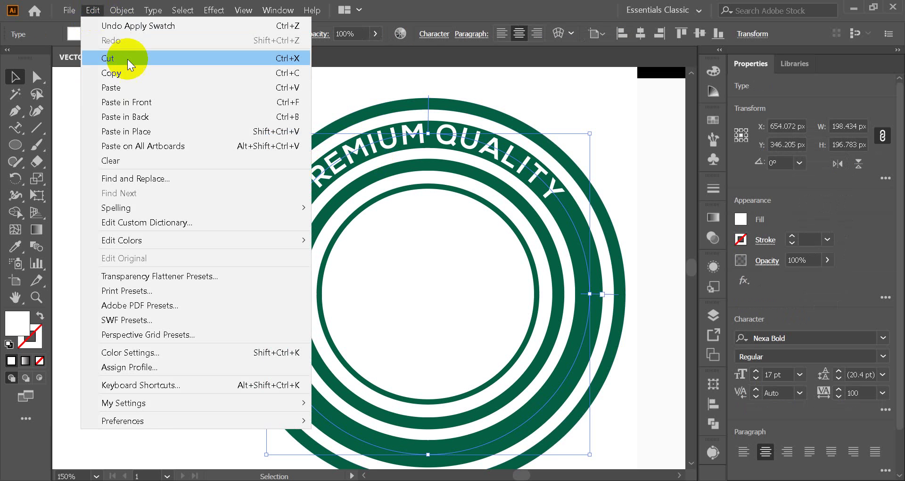
left_click(150, 105)
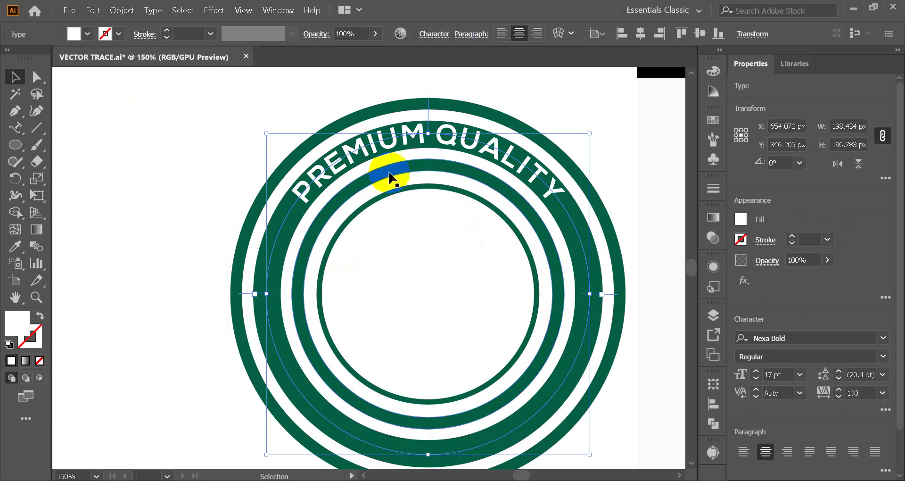
left_click_drag(426, 437, 440, 176)
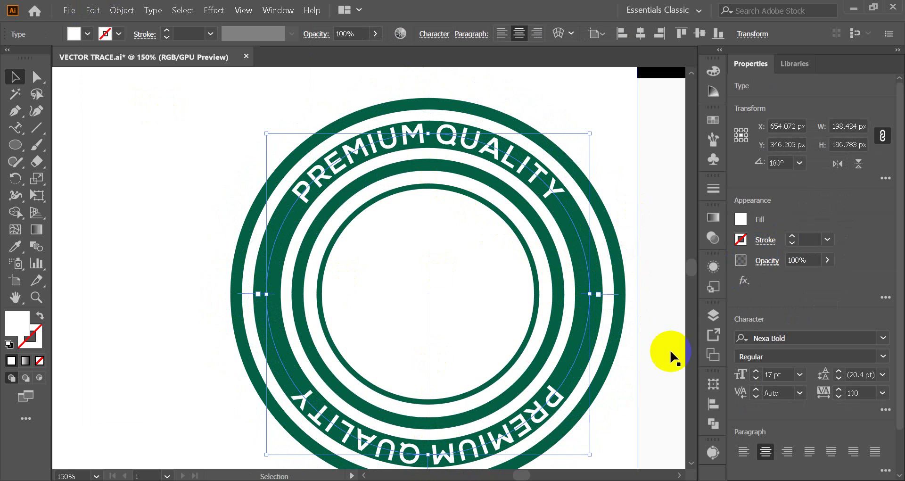
Replace the wording of the rotated copy at the bottom of the ring with SINCE 1972.
left_click_drag(557, 395, 311, 379)
double_click(553, 403)
type("SI")
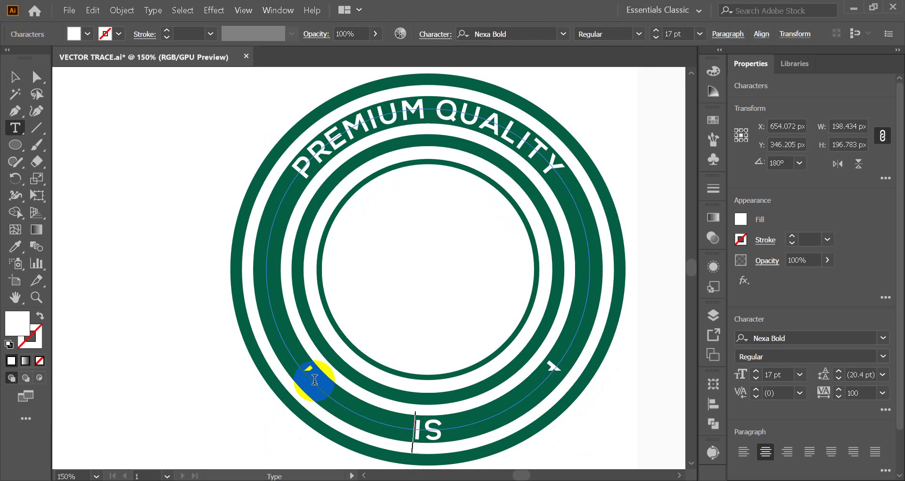
type("NCE 1")
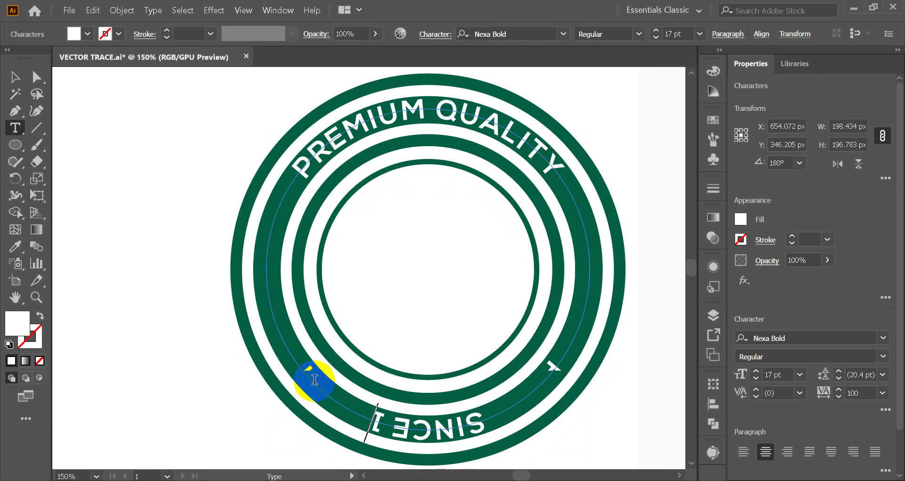
type("972")
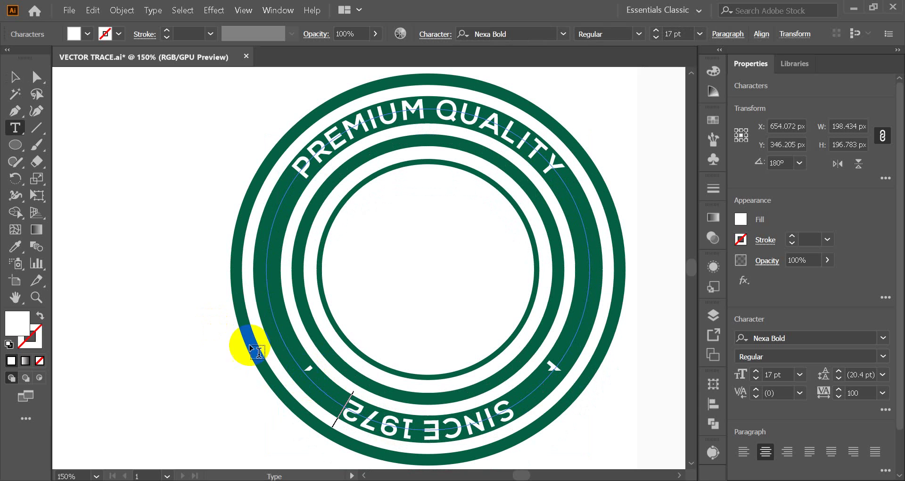
Change the year in the bottom text to 1971 and deselect the text.
left_click(354, 412)
left_click_drag(359, 416, 343, 413)
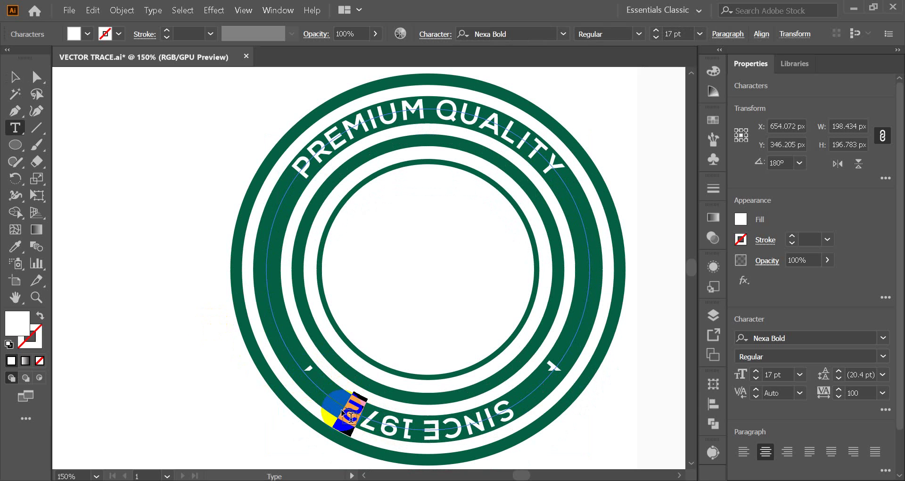
type("1")
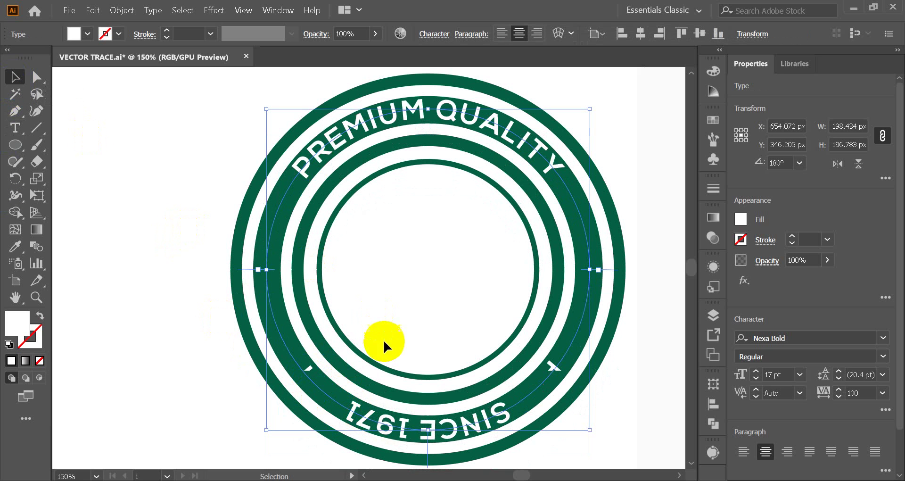
left_click(457, 441)
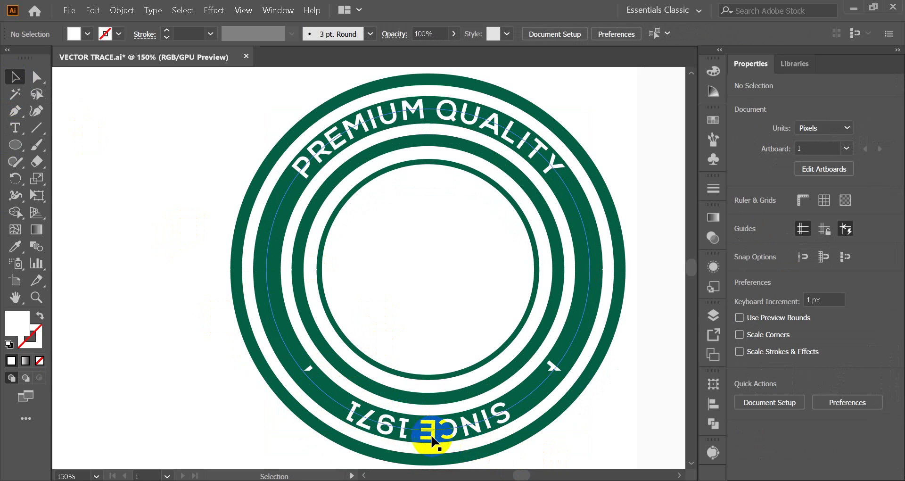
Flip the SINCE 1971 text on its path with the preview on, keeping the Rainbow effect and Center alignment.
left_click(431, 440)
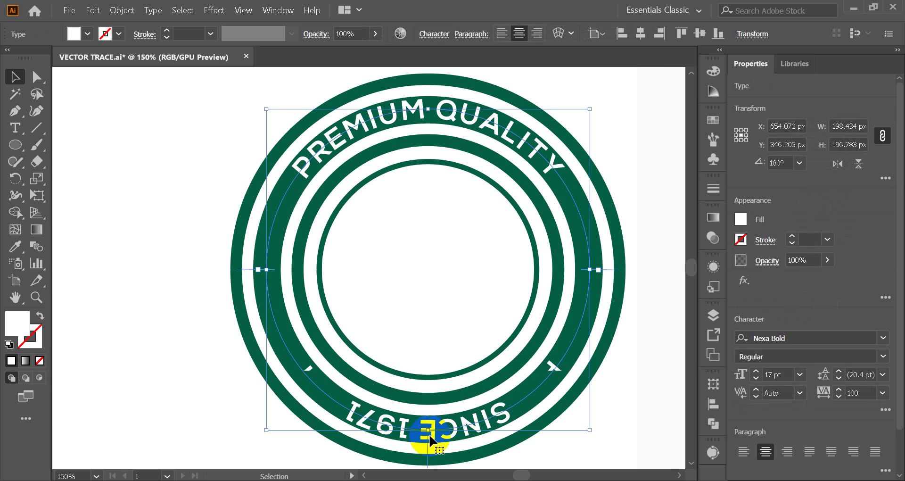
left_click_drag(432, 436, 354, 415)
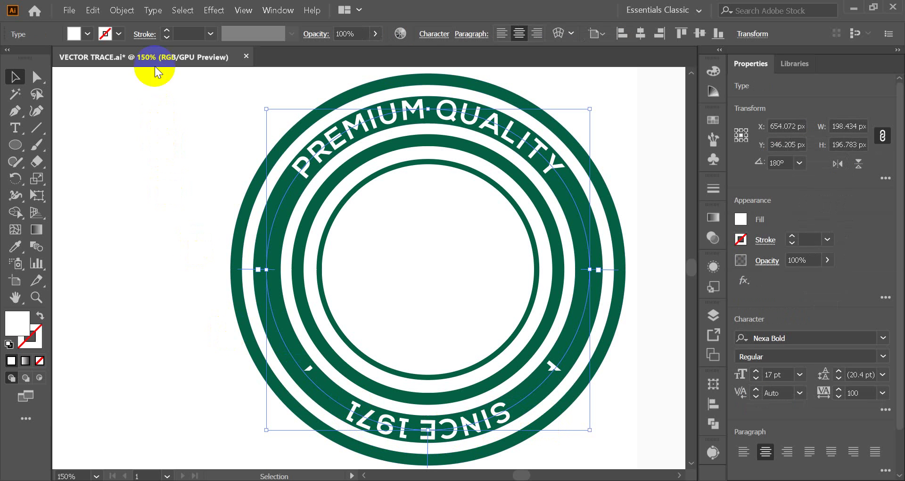
left_click(152, 10)
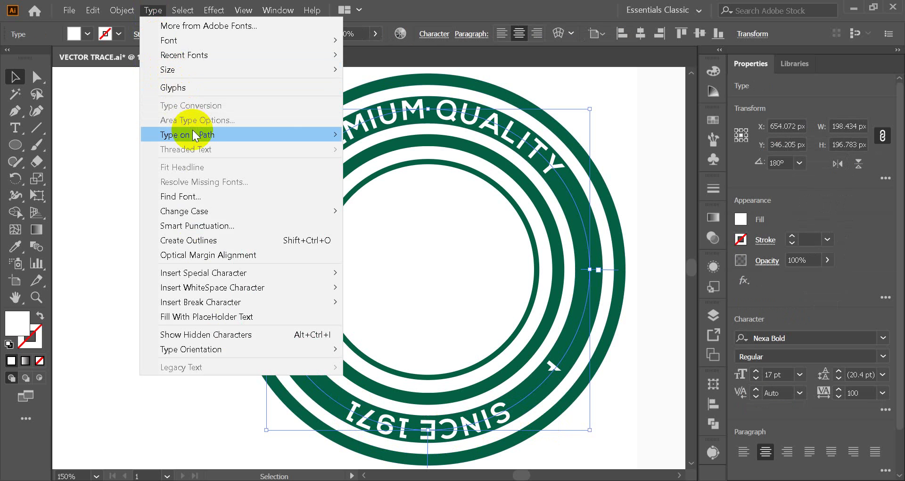
mouse_move(210, 134)
left_click(429, 211)
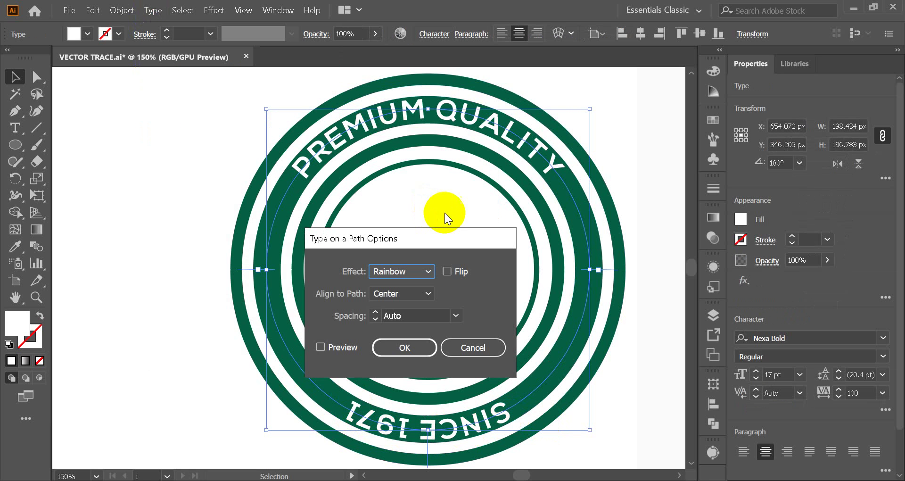
left_click(330, 304)
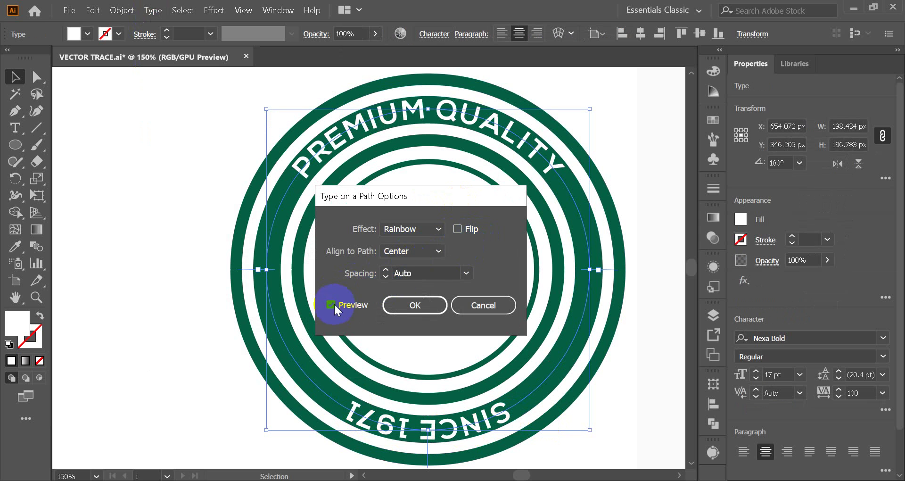
left_click(457, 230)
left_click(432, 307)
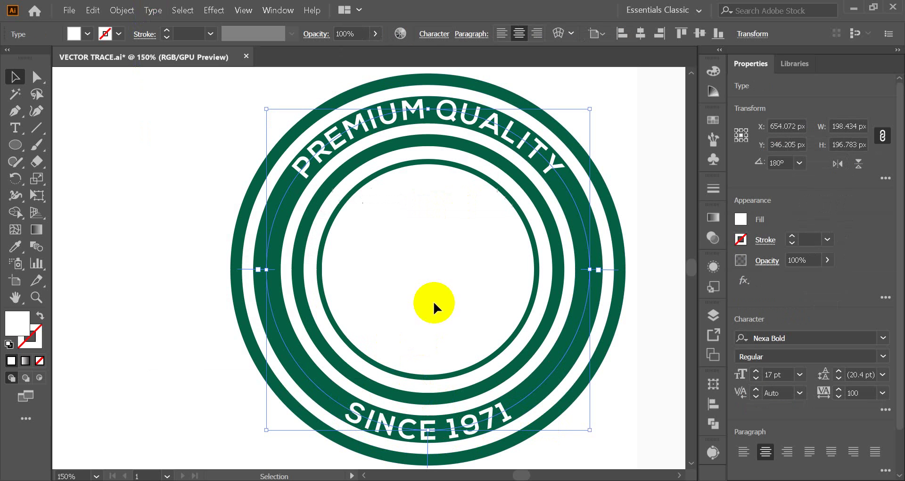
Set the font size of the SINCE 1971 text to 16 pt and deselect it.
left_click(562, 373)
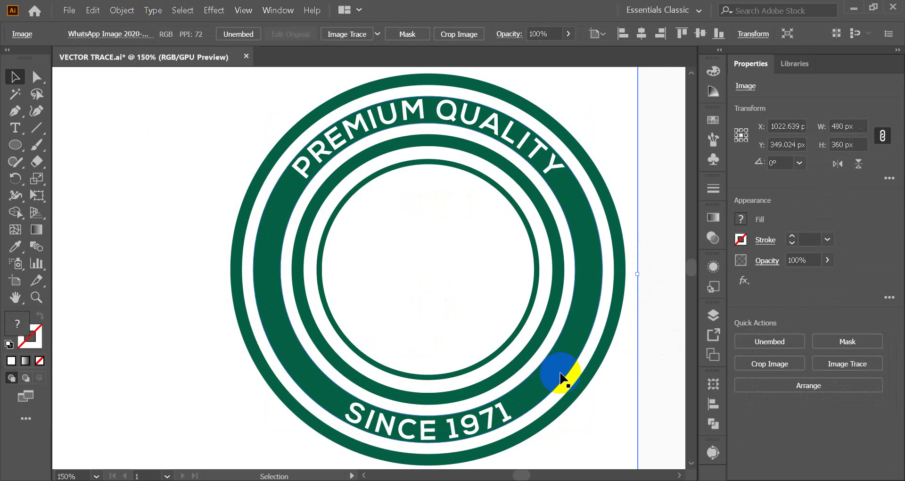
left_click(372, 437)
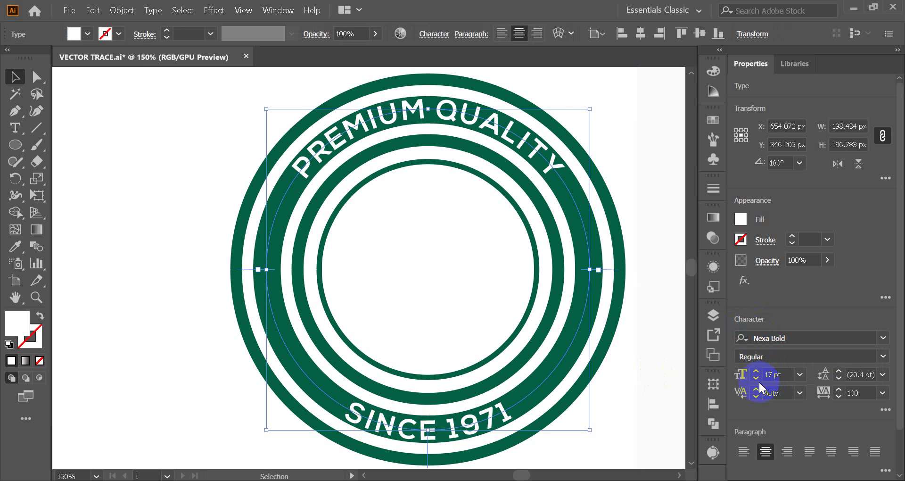
left_click(756, 378)
left_click(603, 442)
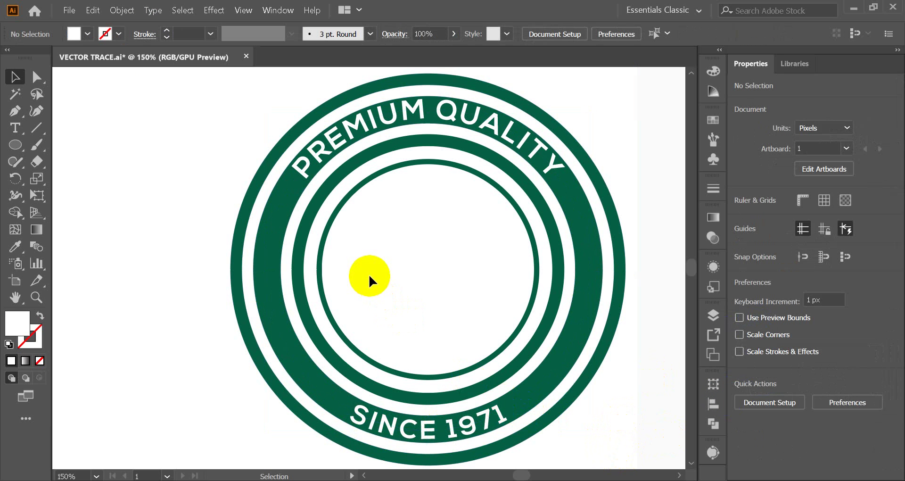
Convert the arched PREMIUM QUALITY text to outlines.
left_click(323, 156)
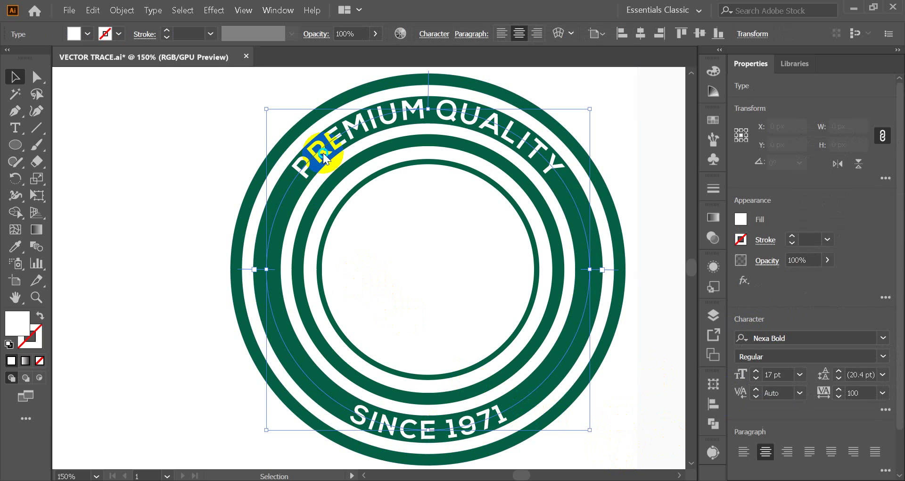
right_click(323, 156)
left_click(233, 147)
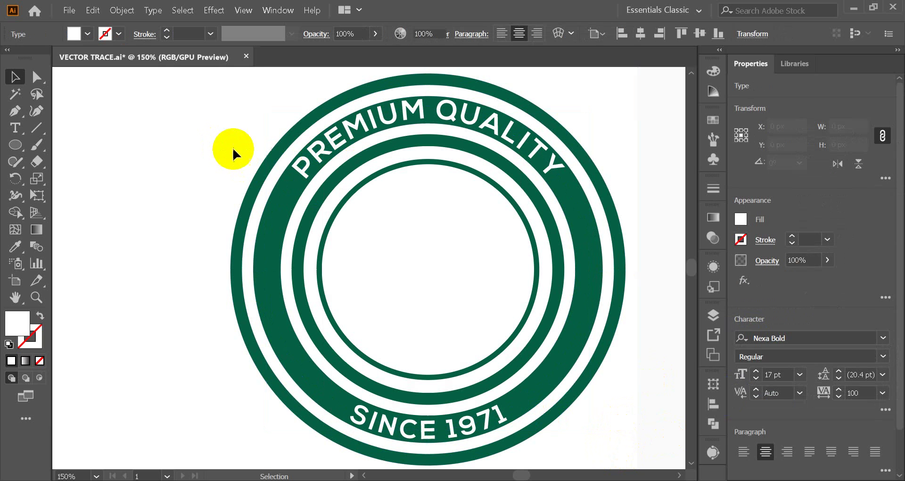
left_click(322, 162)
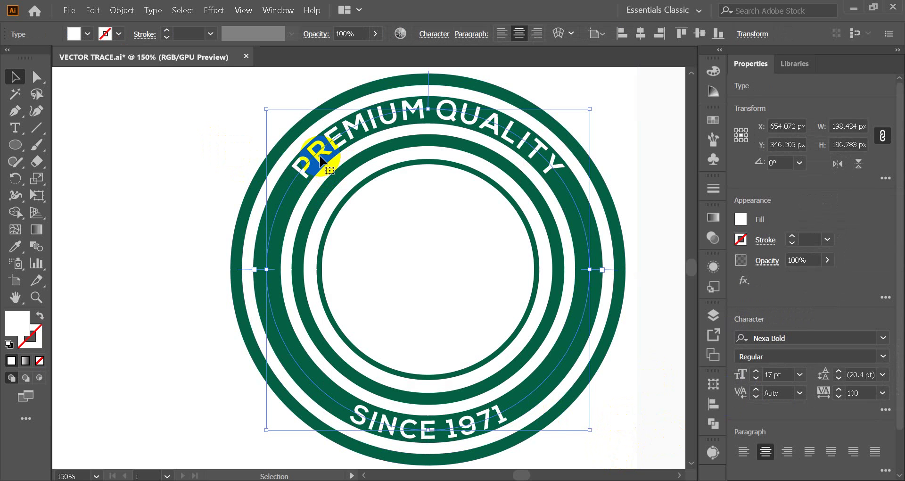
right_click(321, 160)
left_click(389, 243)
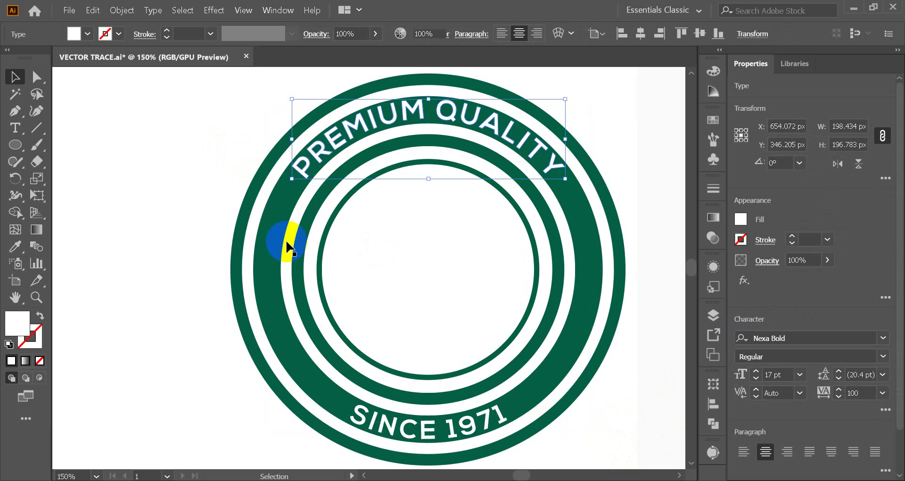
Convert the SINCE 1971 text to outlines and deselect it.
left_click(217, 185)
left_click(389, 430)
right_click(393, 429)
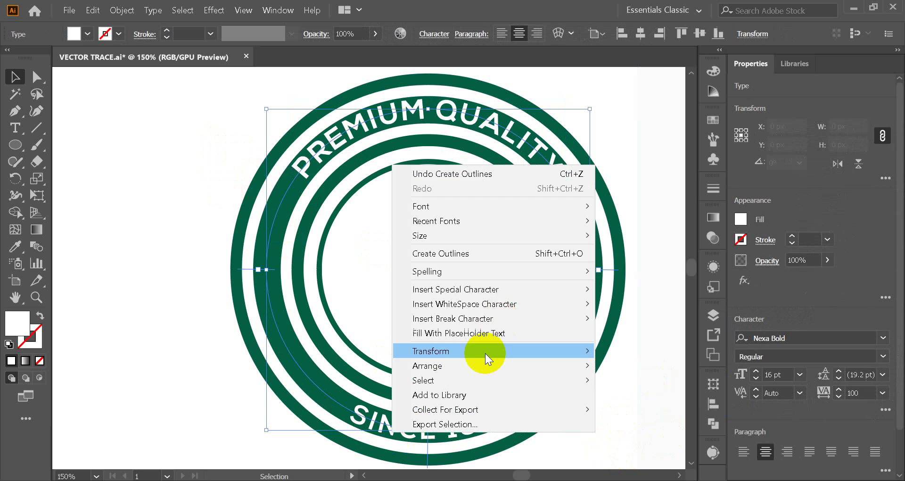
left_click(447, 255)
left_click(203, 260)
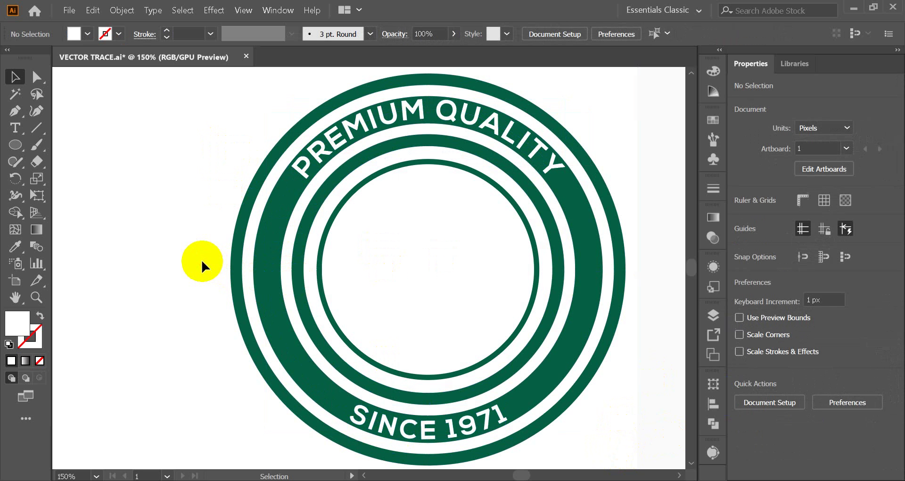
key("a")
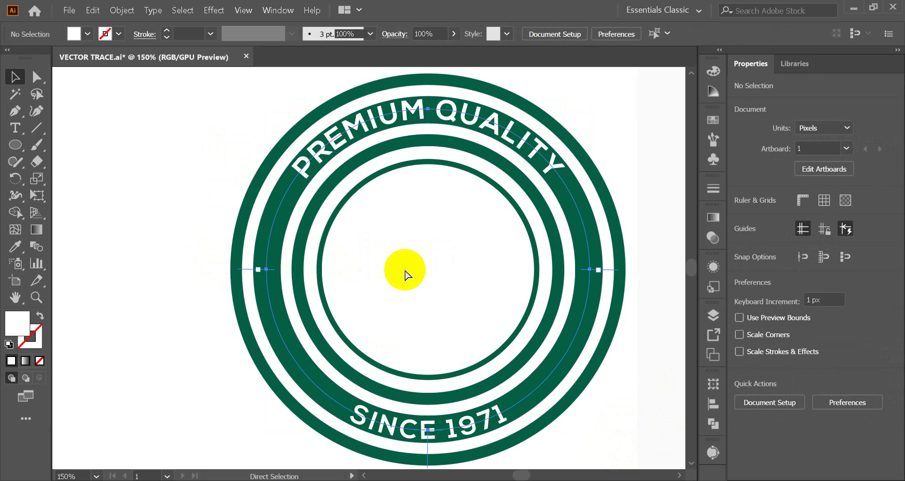
left_click(405, 273)
key("v")
left_click(263, 212)
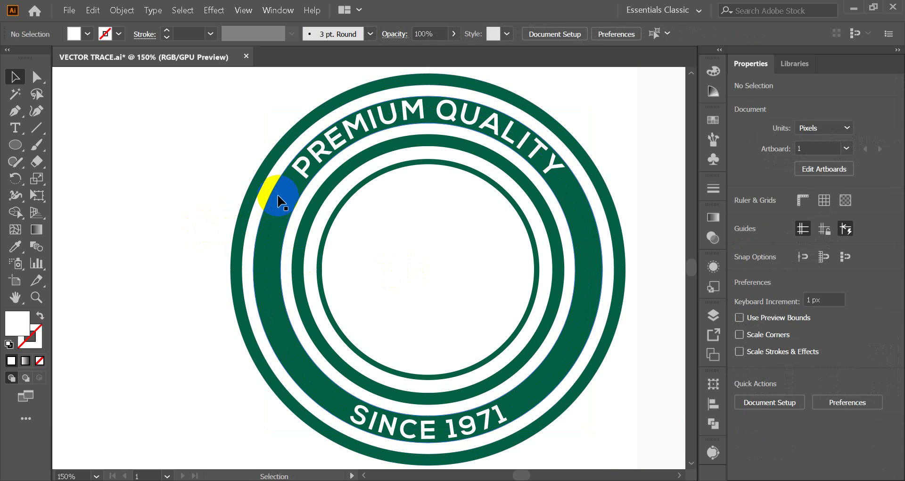
key("alt")
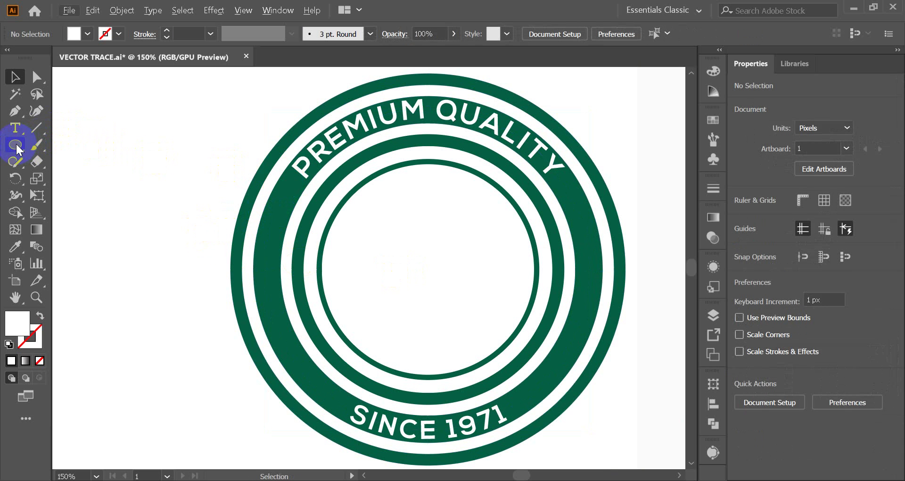
Draw a white five-pointed star about 12 px wide in the green ring, just before the P of PREMIUM.
left_click_drag(19, 149, 70, 208)
scroll(284, 195, "up", 4)
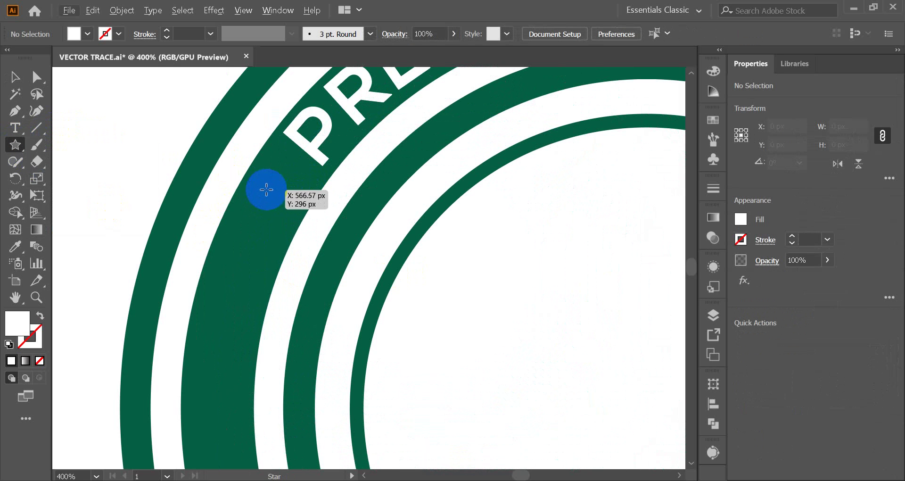
left_click_drag(266, 190, 280, 219)
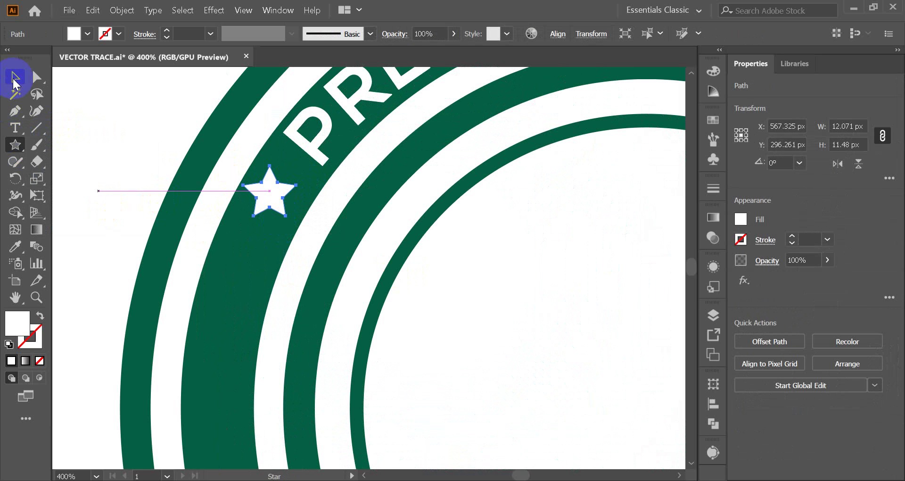
left_click(14, 81)
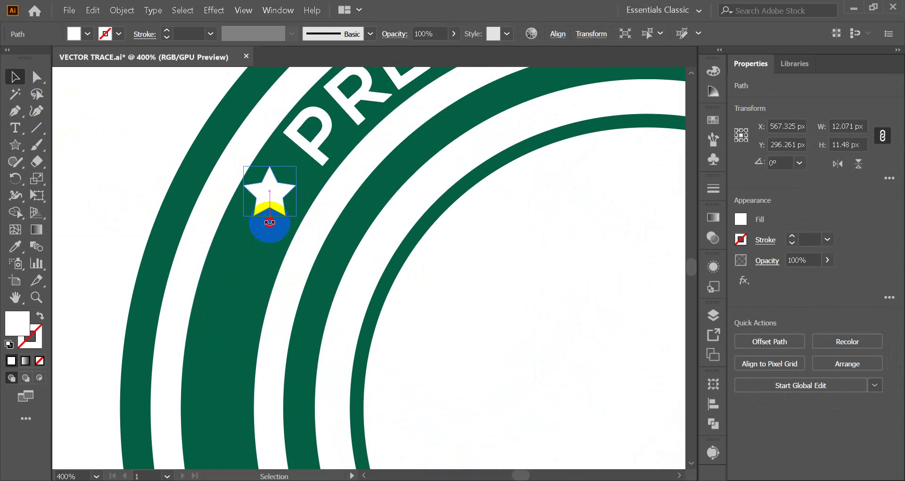
Rotate the star to about 331.5° and place it in the green ring before the P of PREMIUM, following the curve.
mouse_move(269, 223)
left_mouse_down()
mouse_move(251, 228)
mouse_move(263, 218)
mouse_move(262, 227)
left_mouse_up()
scroll(278, 225, "down", 2)
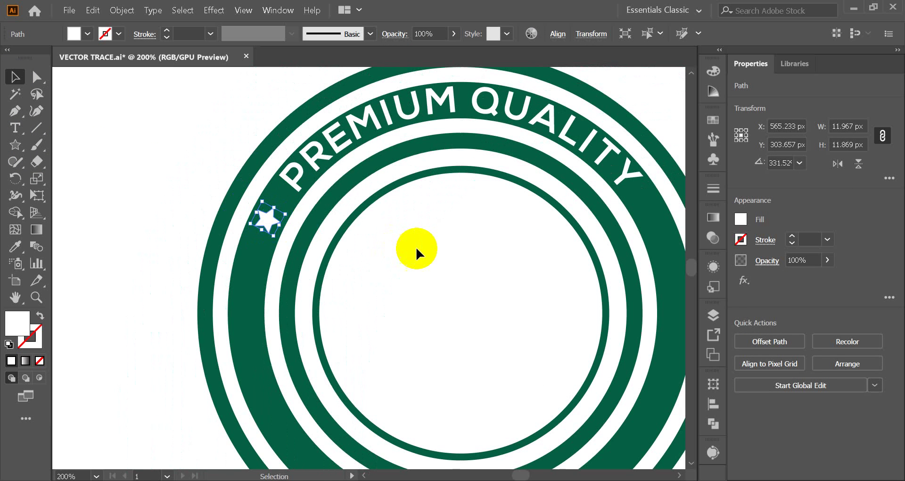
scroll(415, 247, "right", 3)
Copy the star straight across to just after the Y of QUALITY and rotate the copy to about 25.3°.
left_click(192, 228)
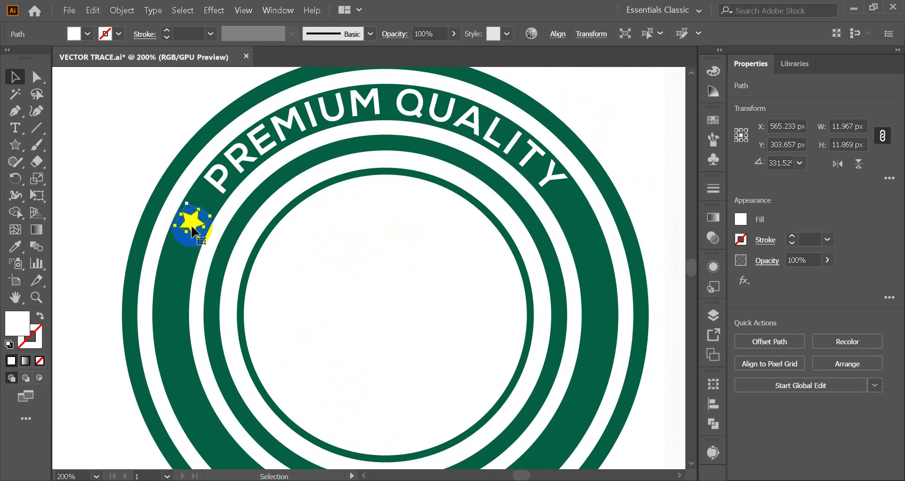
left_click_drag(193, 229, 574, 242)
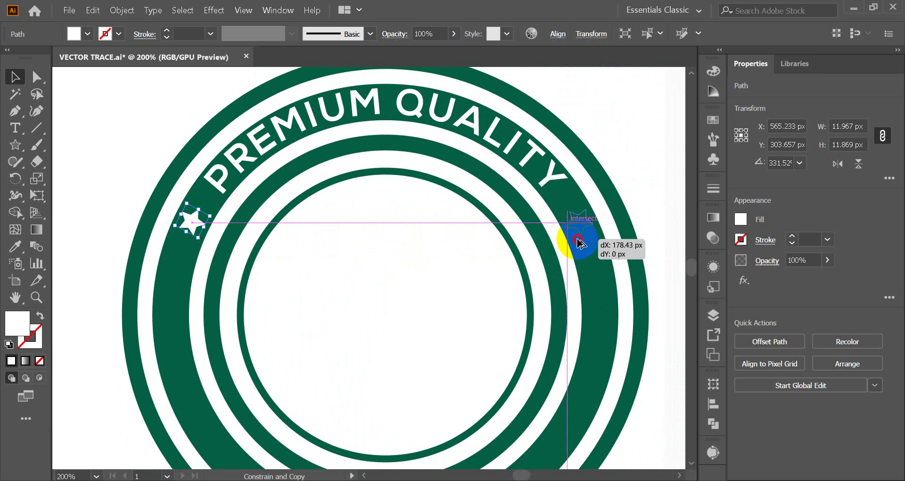
left_click_drag(578, 244, 579, 243)
scroll(578, 242, "up", 4)
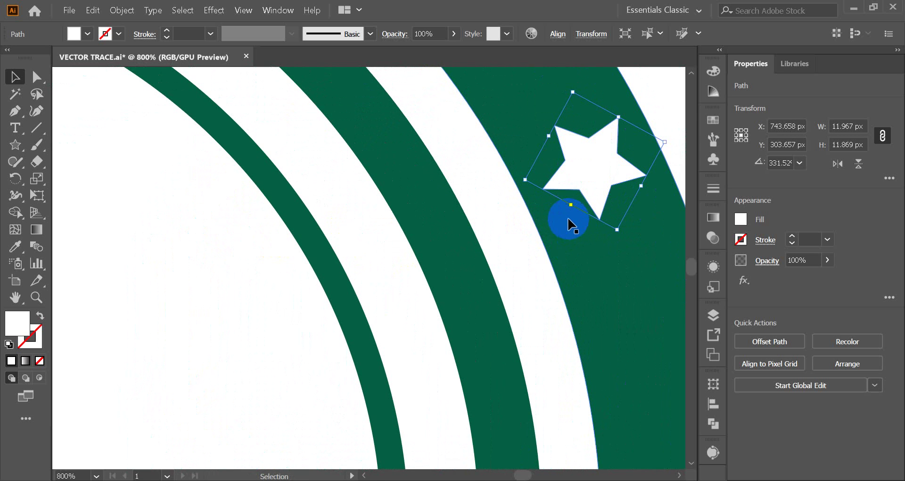
left_click_drag(567, 210, 621, 219)
left_click_drag(596, 171, 591, 172)
scroll(384, 187, "down", 4)
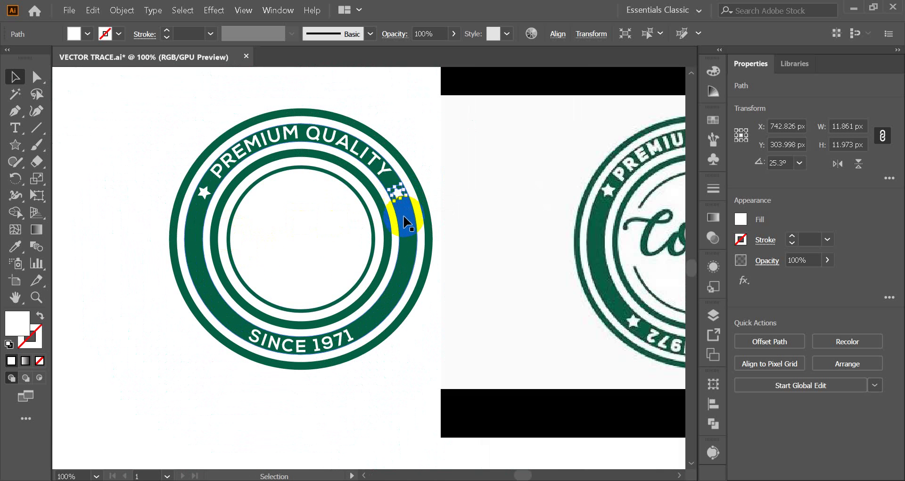
Copy the star to the green ring just after the final 1 of SINCE 1971, rotate it to about 313.7°, and deselect it.
scroll(404, 209, "up", 3)
left_click_drag(387, 166, 400, 364)
scroll(394, 302, "down", 5)
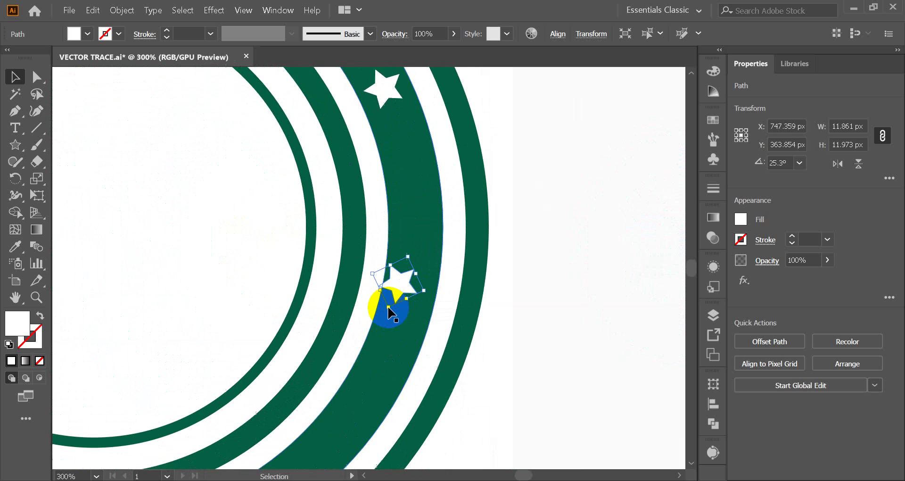
left_click_drag(397, 200, 262, 409)
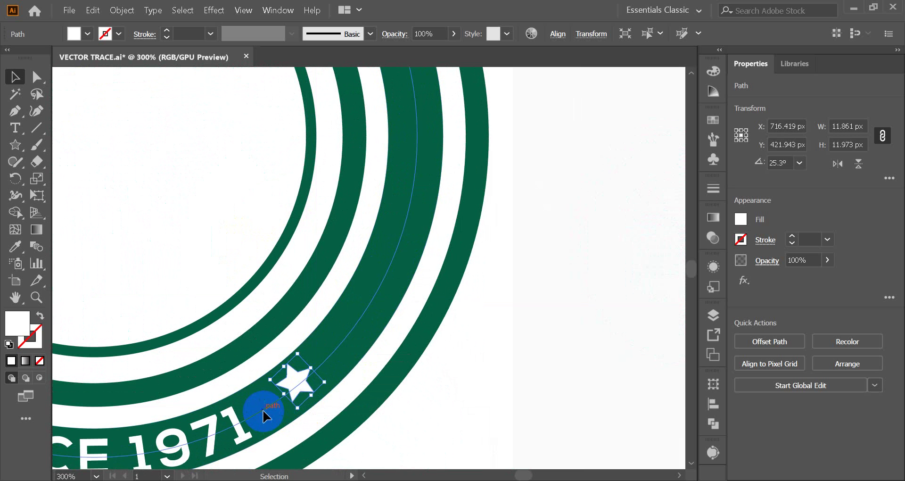
left_click_drag(298, 384, 298, 387)
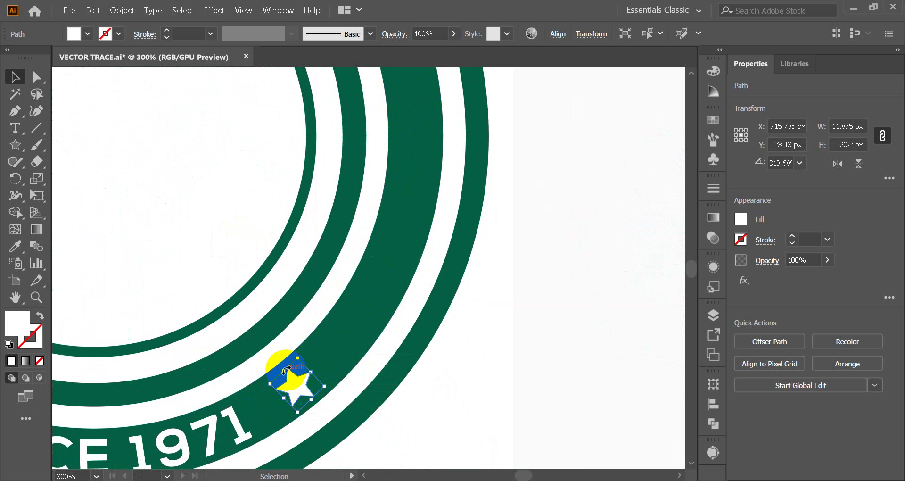
left_click_drag(247, 334, 505, 219)
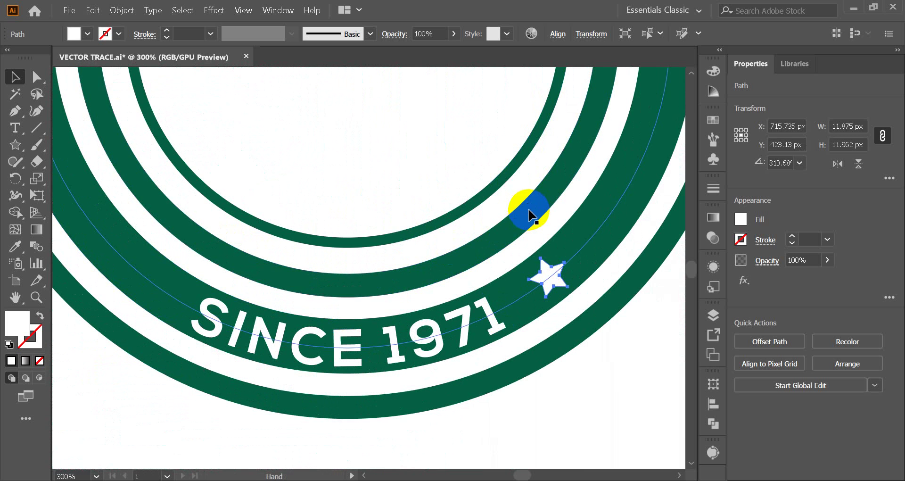
left_click(576, 390)
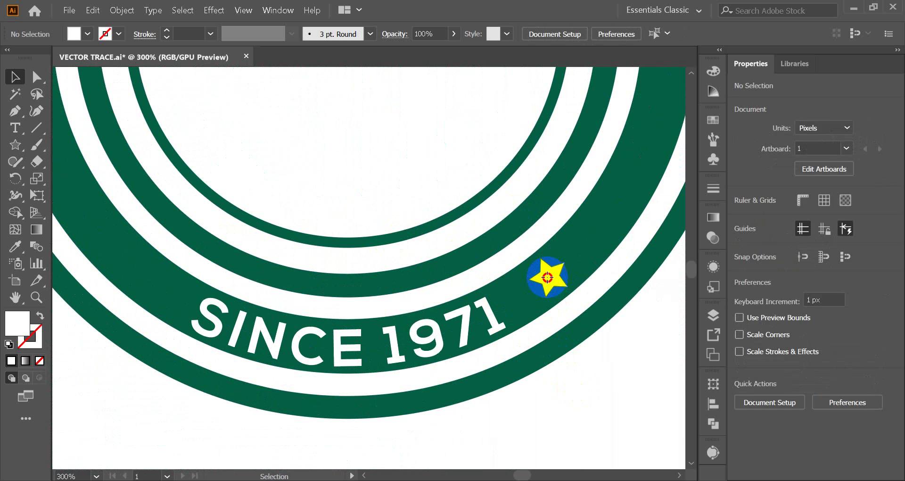
Copy the lower star across to just before the S of SINCE, angled at about 334.8°, and deselect it.
left_click(544, 278)
left_click_drag(547, 277, 147, 283)
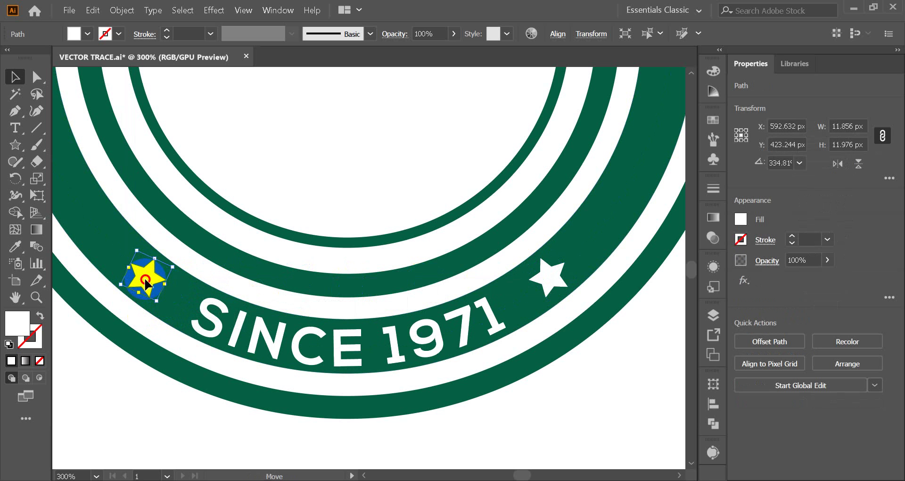
left_click(247, 256)
scroll(265, 238, "down", 4)
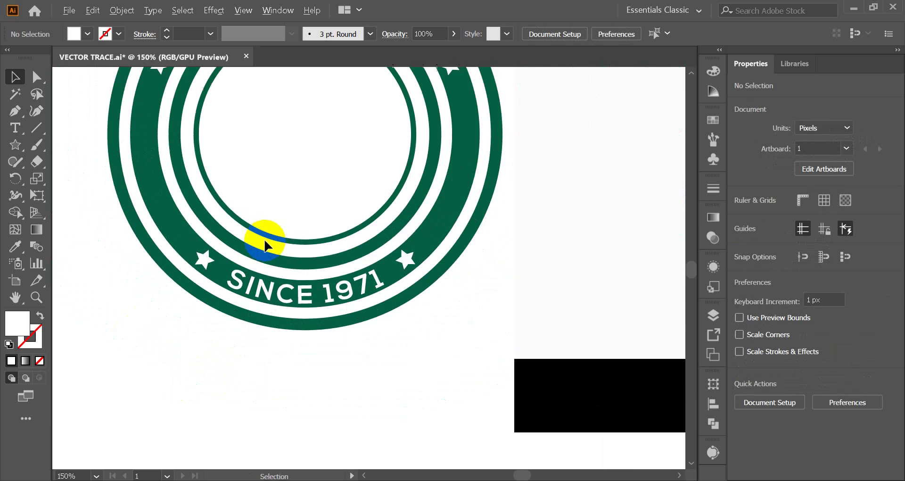
scroll(267, 184, "up", 2)
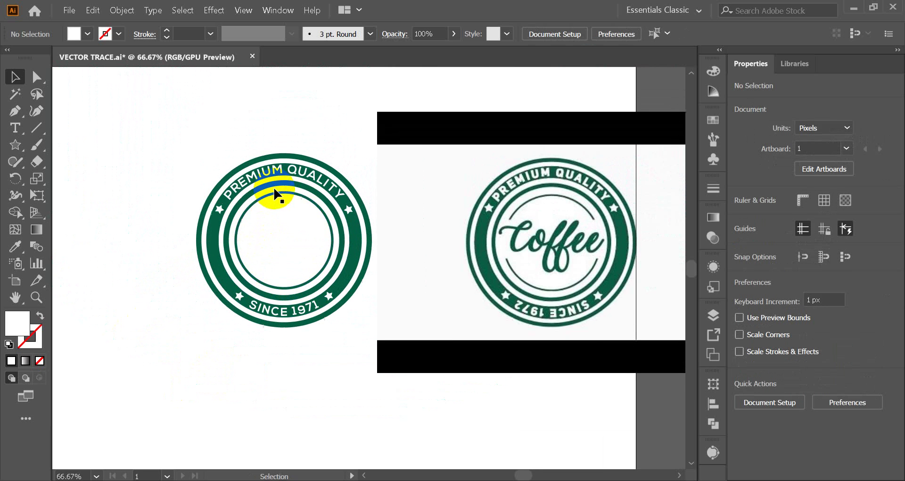
scroll(283, 225, "up", 1)
scroll(283, 225, "up", 1)
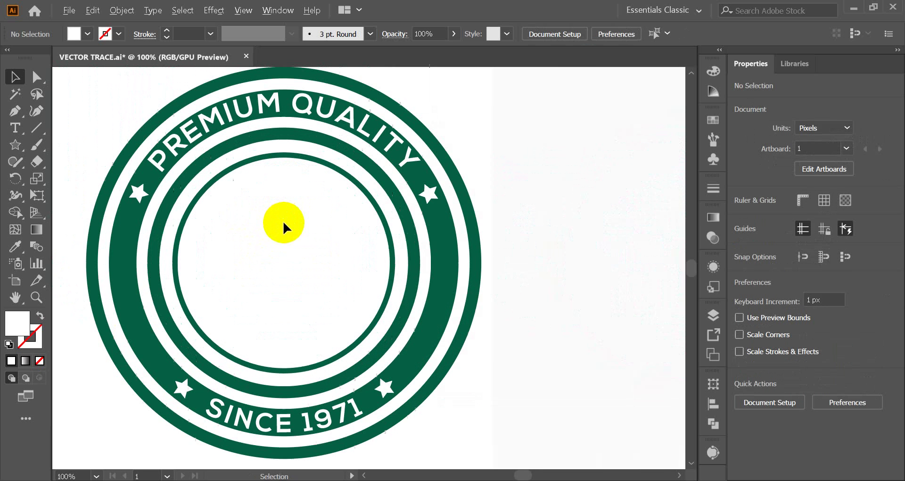
Try to scale the thin inner ring down around its centre to about 130 px wide.
left_click(176, 260)
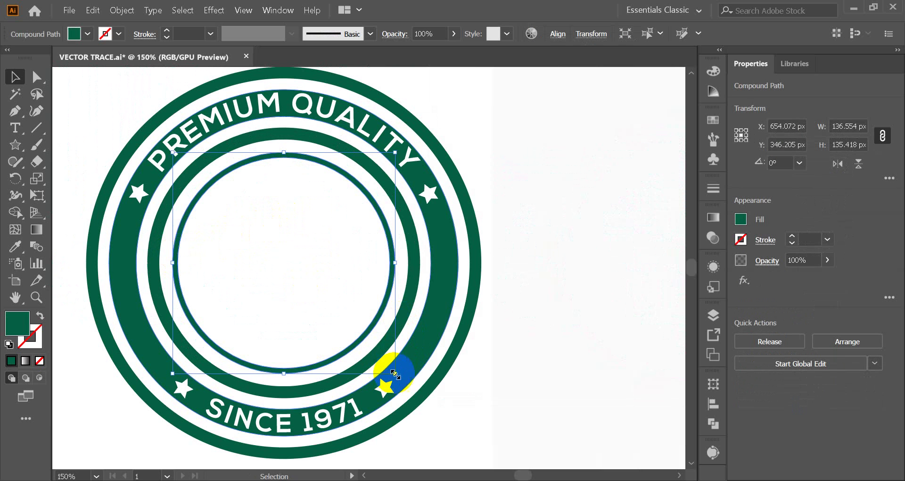
left_click_drag(396, 374, 391, 374)
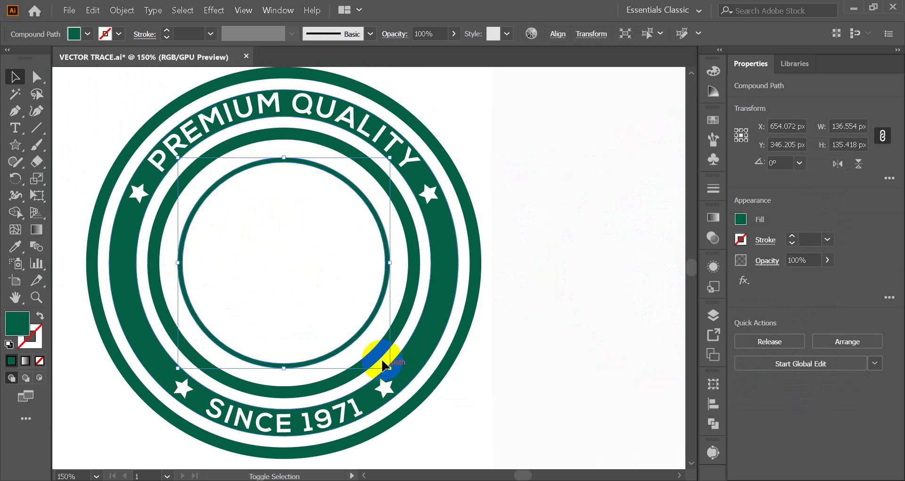
left_click(243, 10)
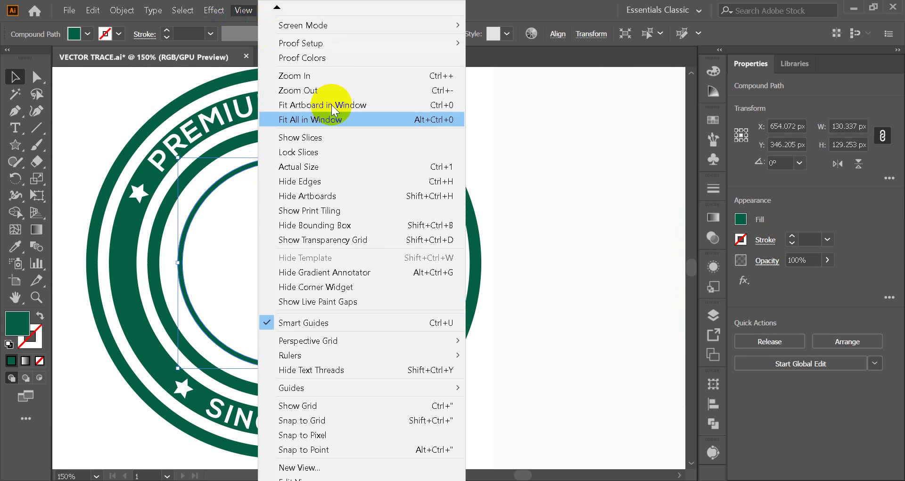
left_click(498, 283)
left_click(301, 270)
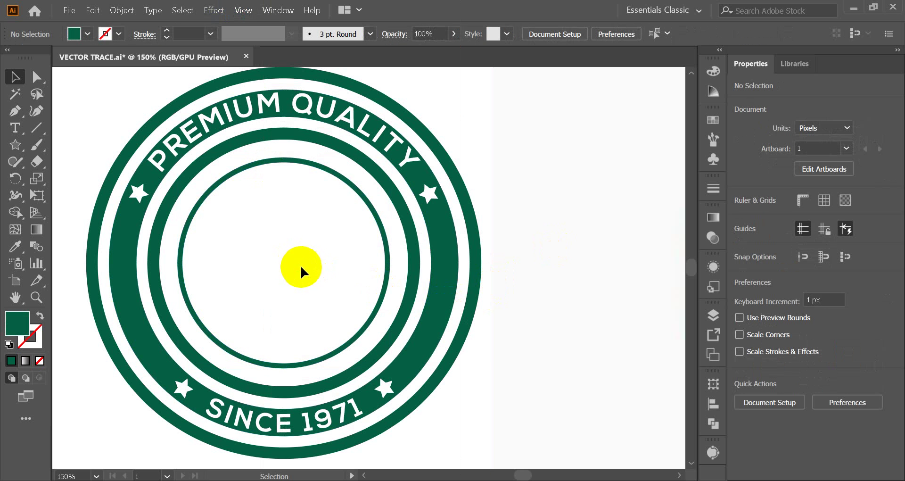
left_click(349, 341)
left_click(267, 245)
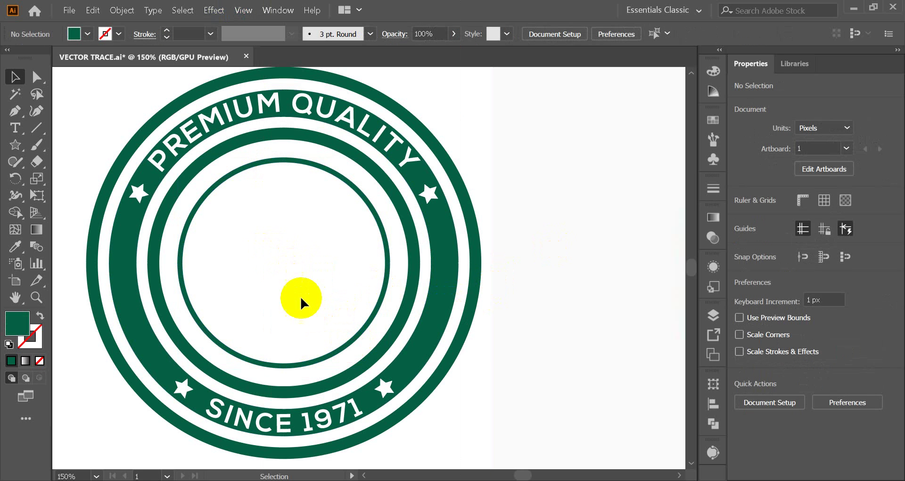
left_click(288, 287)
left_click(286, 282)
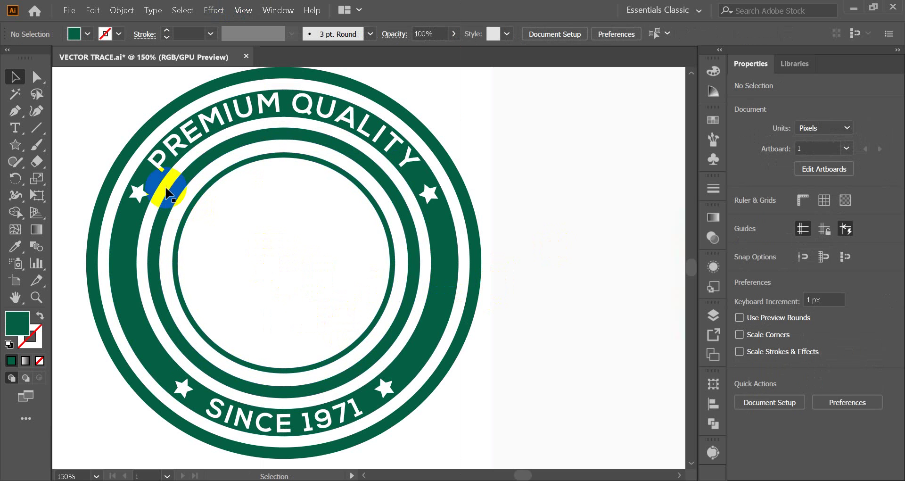
Draw a green rectangle about 163 by 41 px horizontally across the middle of the thin inner ring.
left_click(26, 145)
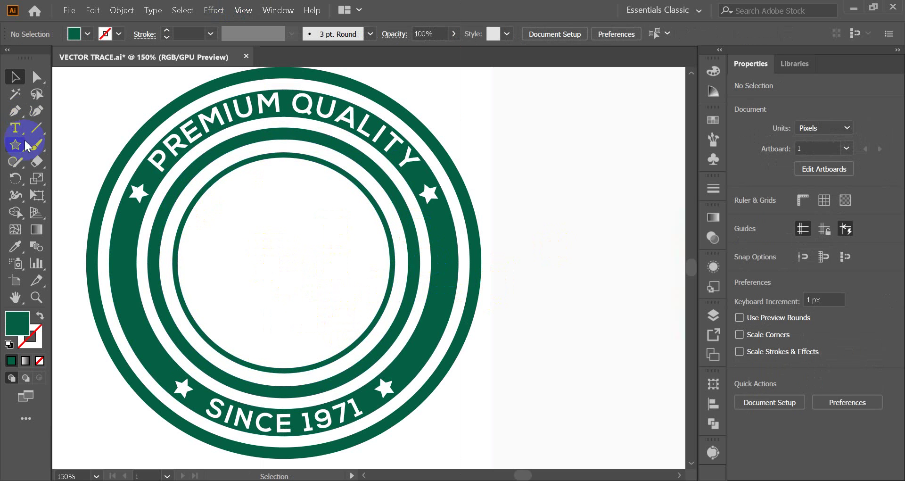
left_click_drag(16, 150, 70, 145)
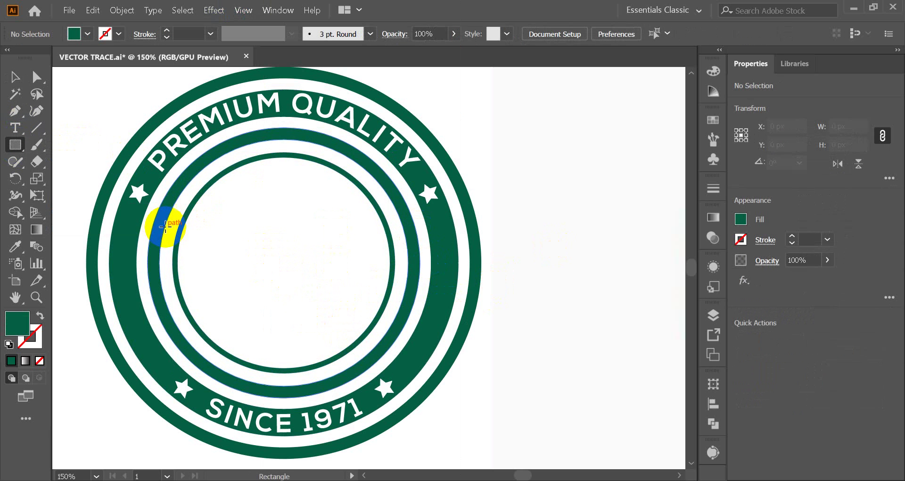
left_click_drag(166, 226, 432, 292)
left_click(13, 78)
left_click_drag(302, 253, 301, 257)
left_click(335, 211)
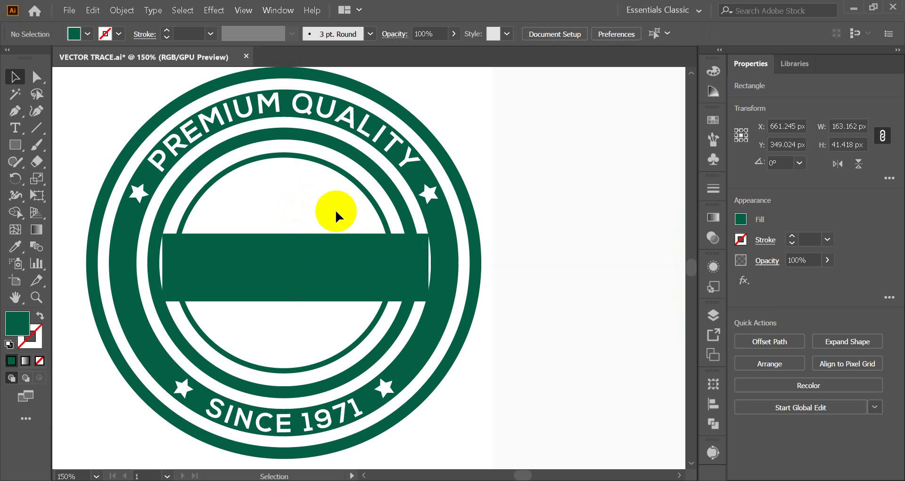
Divide the thin inner ring with the rectangle using Pathfinder and ungroup the resulting pieces.
left_click(379, 221)
left_click(344, 254, "shift")
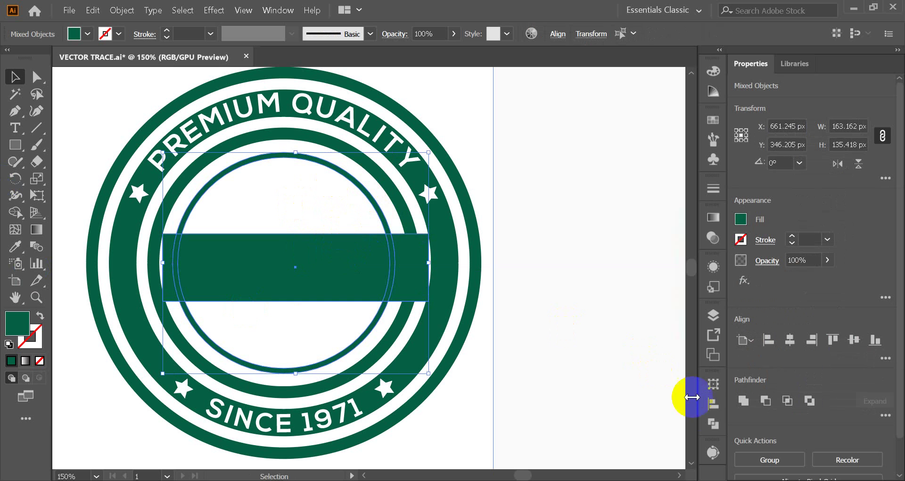
left_click(713, 424)
left_click(548, 451)
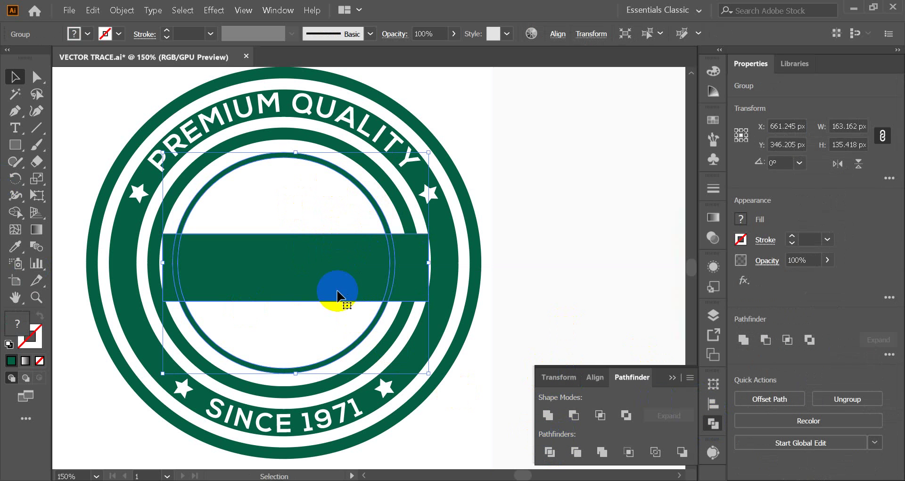
right_click(326, 280)
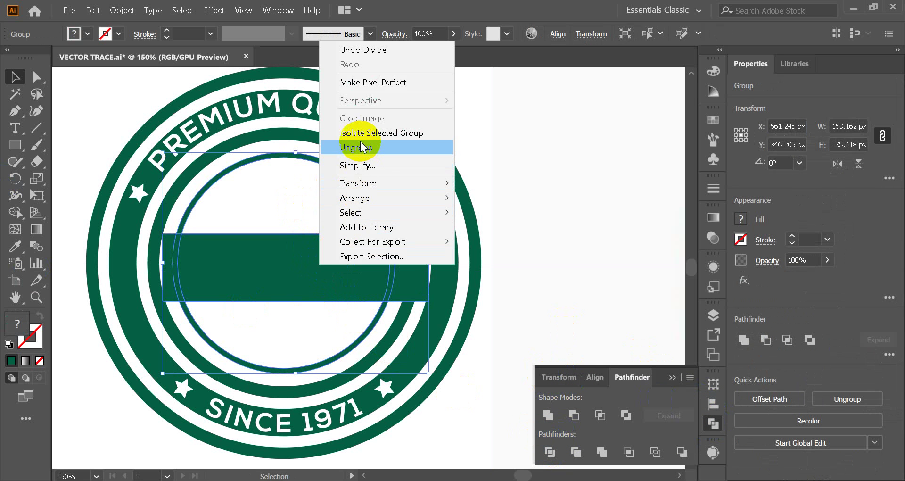
left_click(356, 142)
left_click(474, 181)
Delete the divided rectangle pieces in the middle and at both sides, leaving gaps in the thin inner ring.
left_click(306, 265)
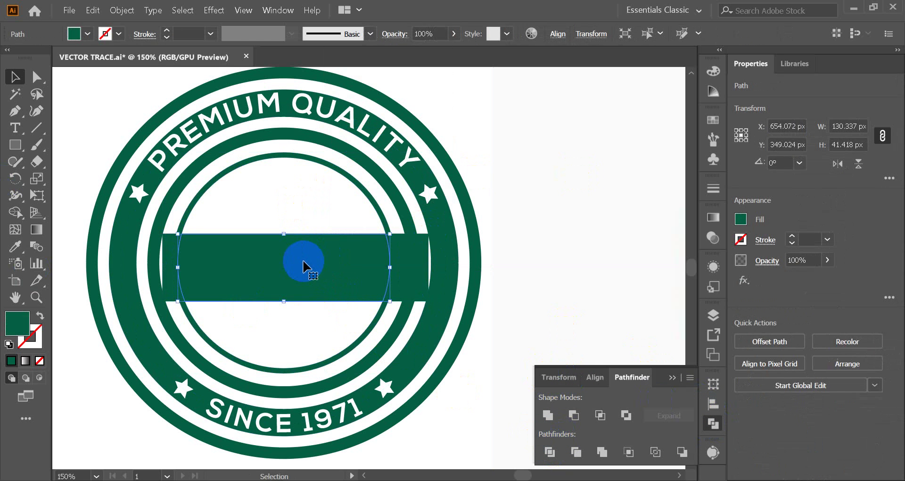
key("Delete")
left_click(174, 266)
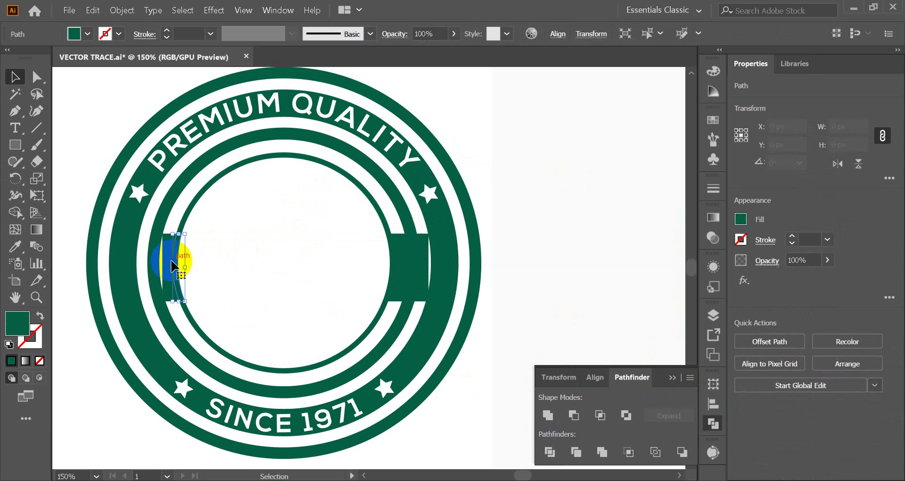
key("Delete")
left_click(348, 274)
left_click(393, 267)
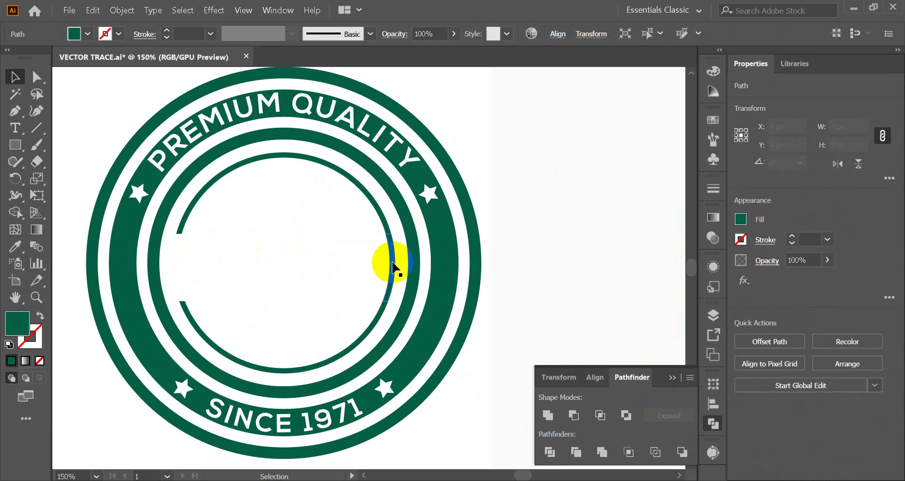
key("Delete")
Try to delete the unfilled leftover paths inside the two arcs, and undo the deletion.
left_click_drag(277, 202, 305, 323)
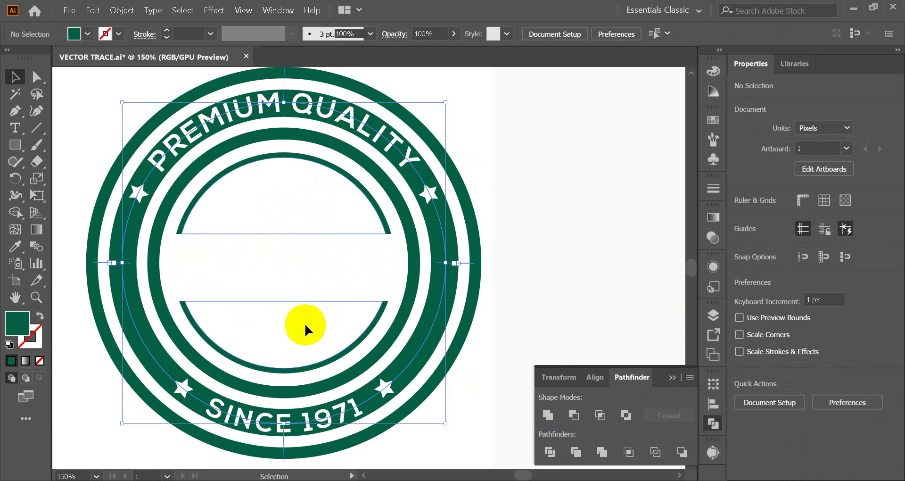
key("Delete")
key("ctrl+z")
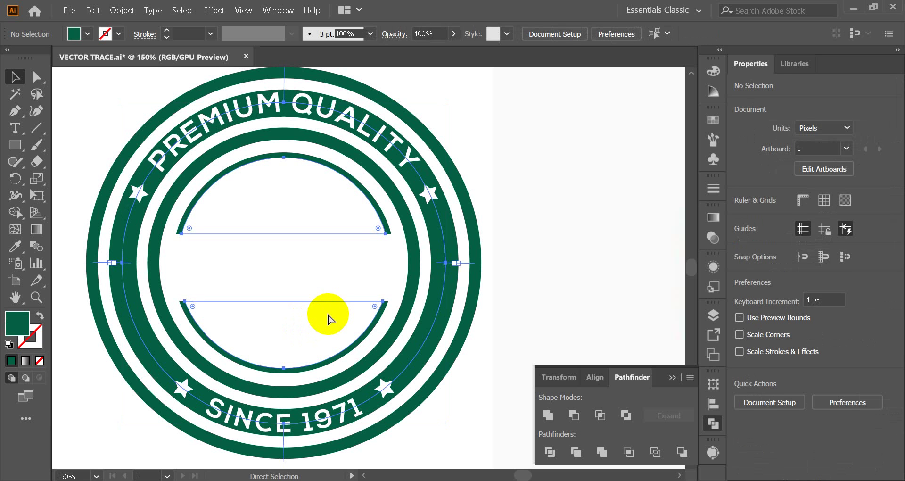
Isolate the unfilled leftover path inside the upper arc from the circular text path, and clear the selection.
left_click_drag(281, 212, 306, 267)
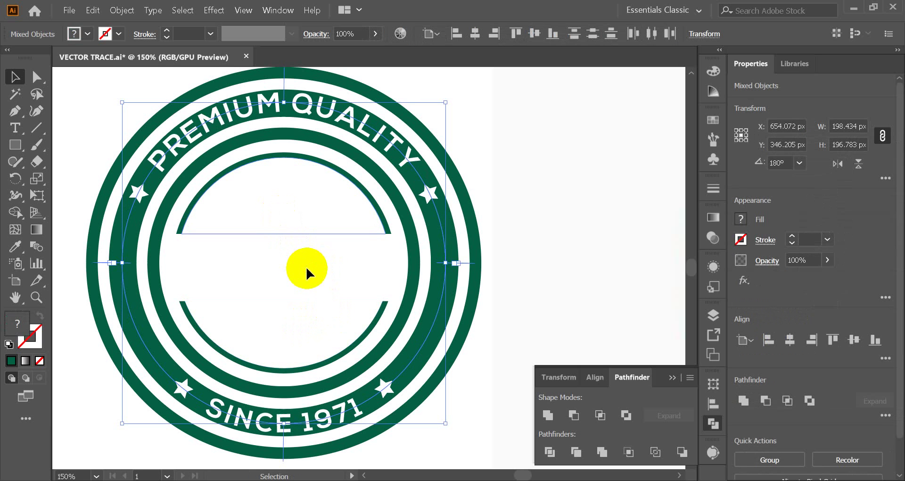
left_click(279, 239)
left_click(274, 231)
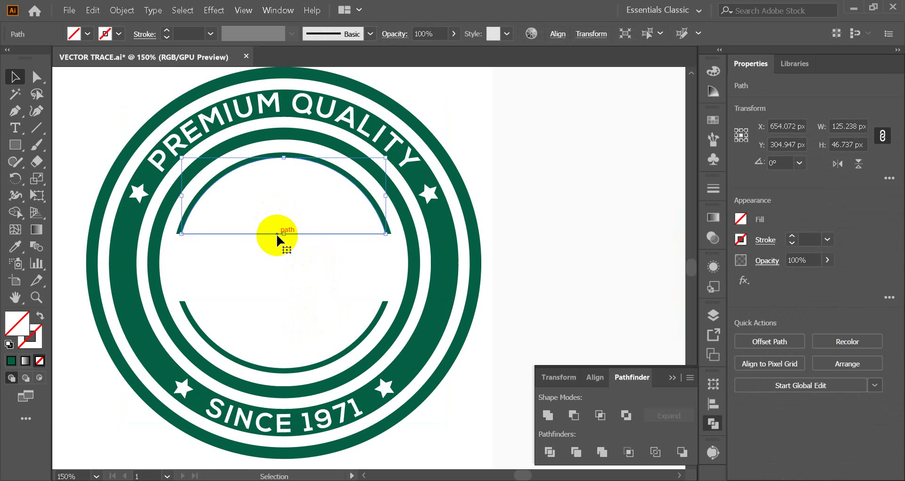
left_click(279, 243)
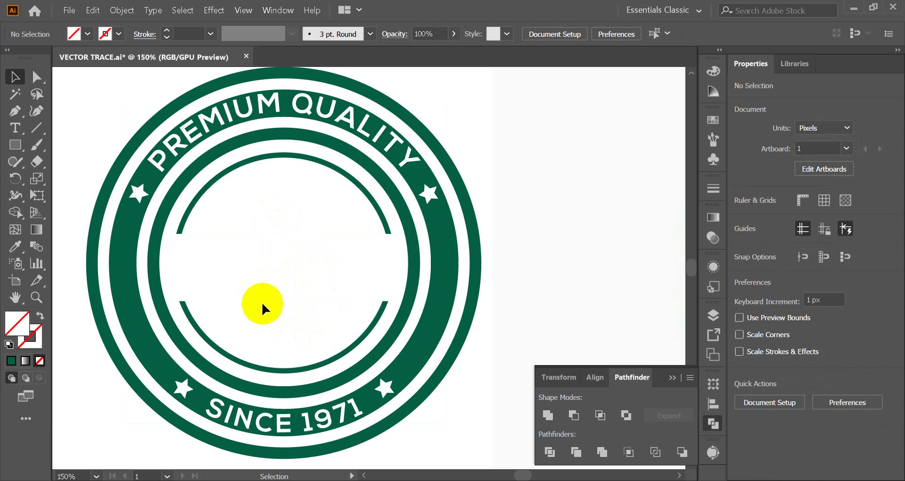
left_click(286, 273)
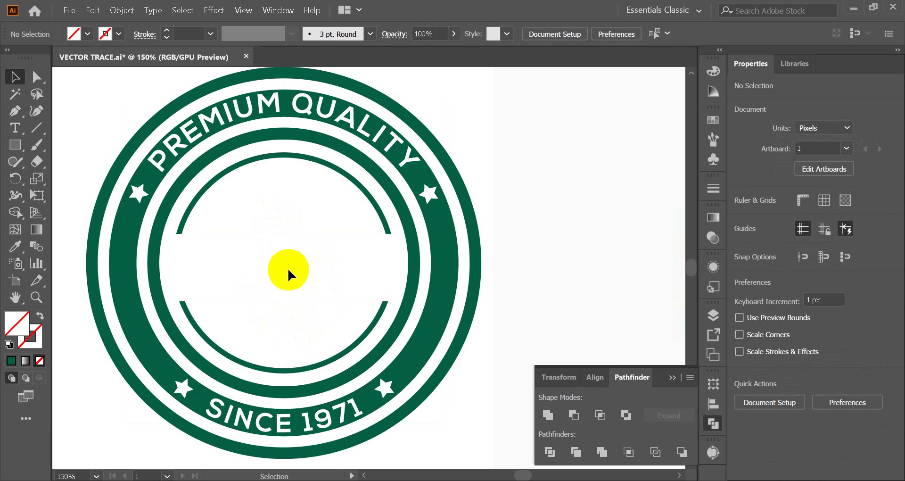
Add the text "Coffee" in the gap of the thin inner ring, and enlarge it to about 32 pt across the centre.
left_click(15, 129)
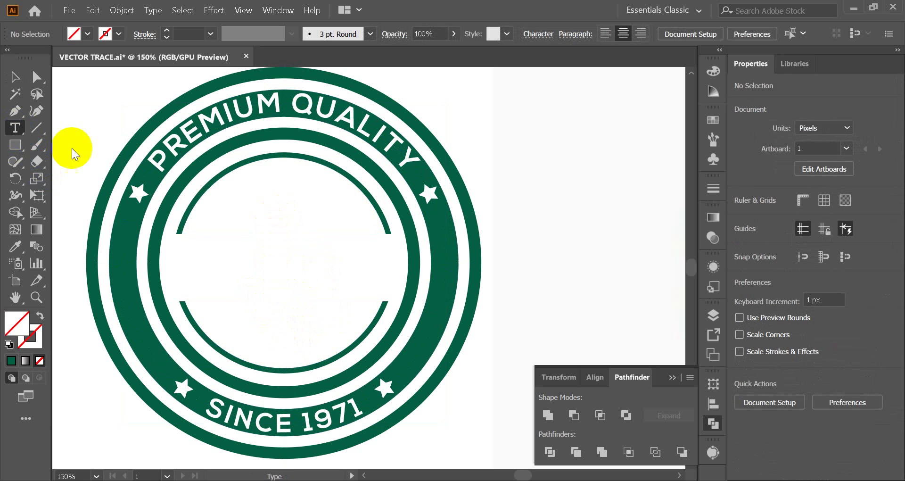
left_click(218, 258)
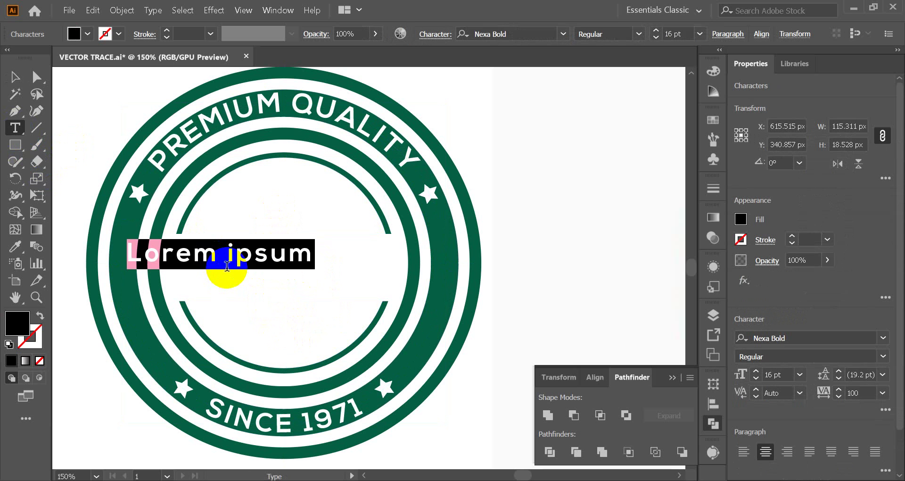
type("Coffee")
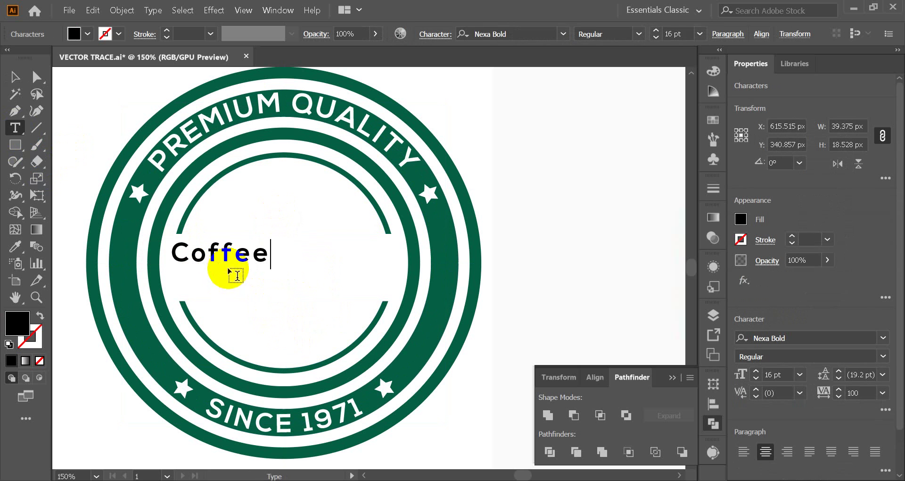
left_click(13, 76)
left_click_drag(266, 264, 383, 325)
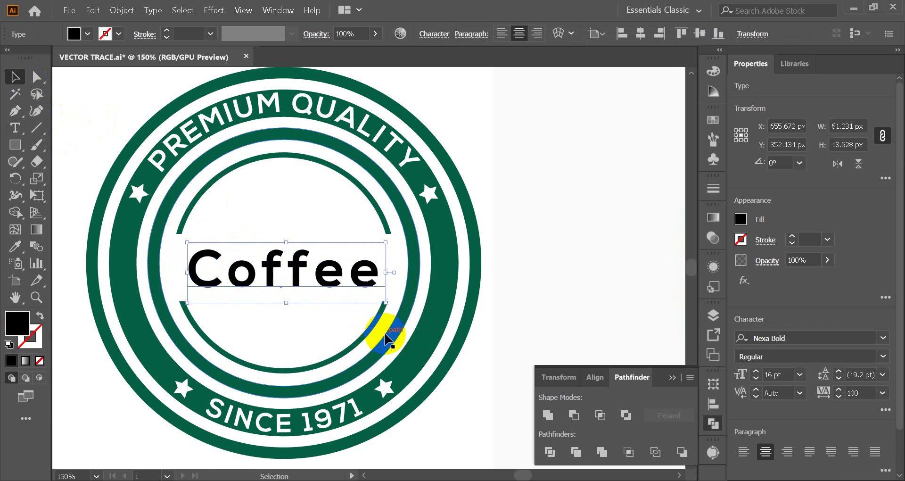
Set the font of the central "Coffee" text to Amarillo.
left_click(883, 338)
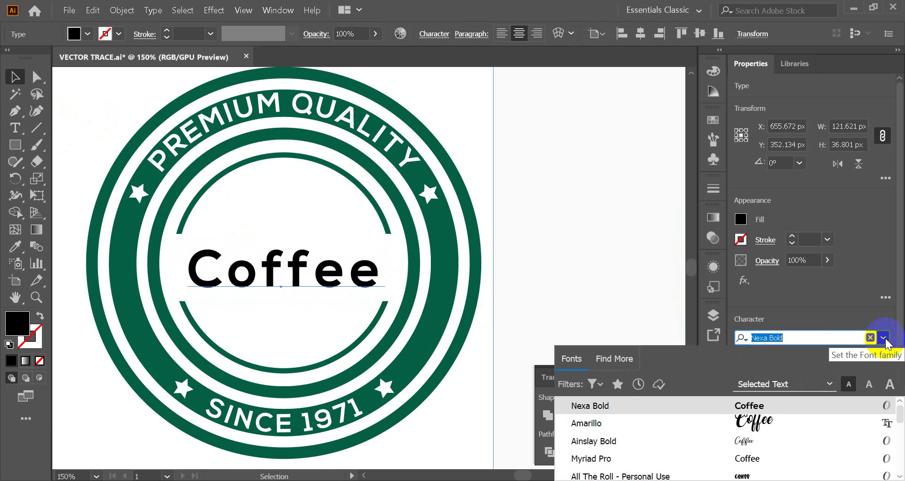
key("Down")
left_click(885, 338)
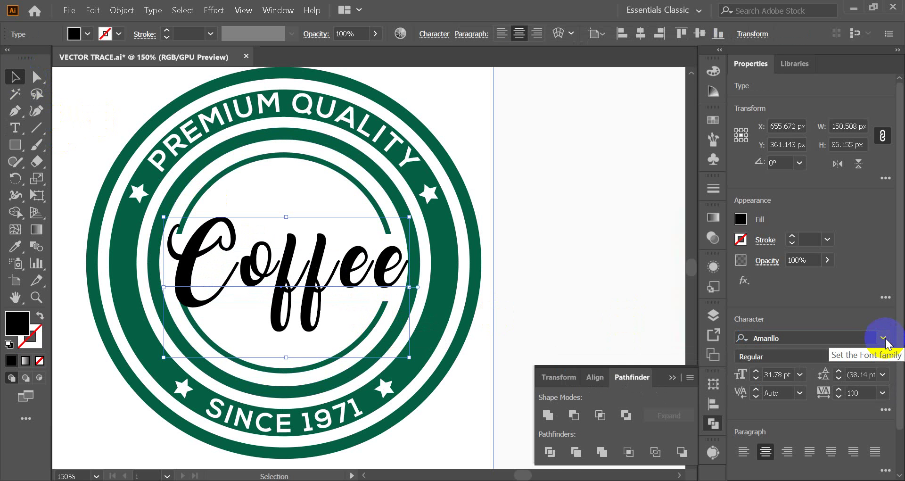
Scale the "Coffee" text down to about 26 pt and nudge it slightly left and up to centre it between the arcs.
left_click_drag(410, 357, 387, 358)
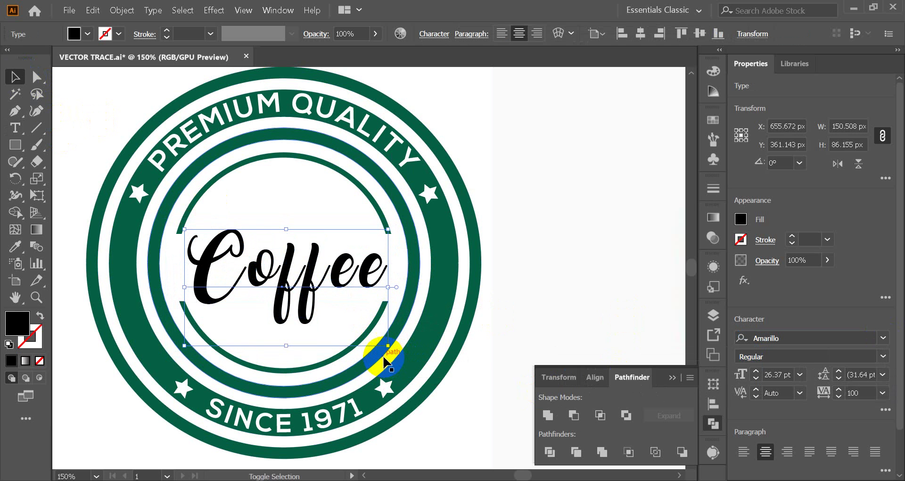
key("Left")
key("Up")
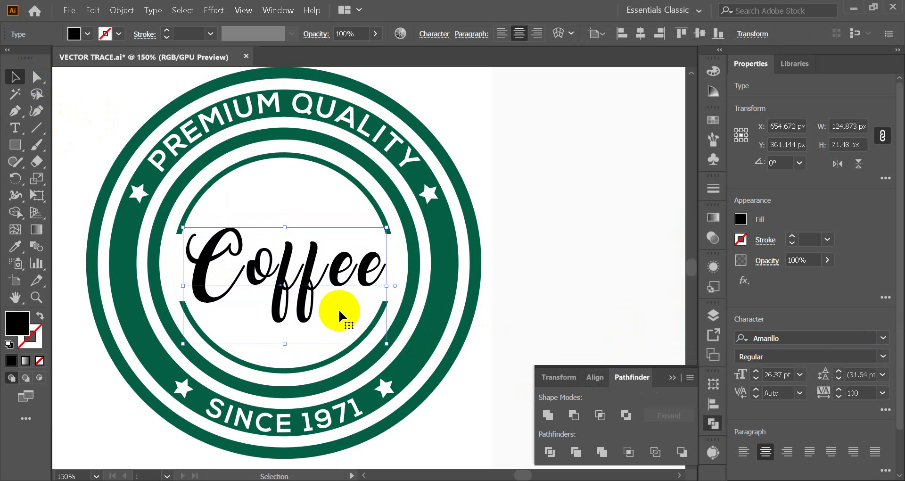
key("Up")
key("Up")
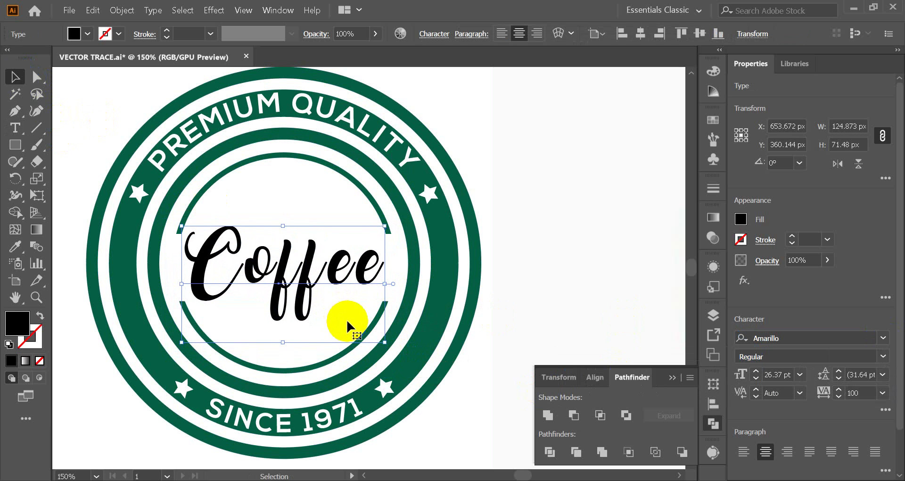
Convert the "Coffee" text to outlines and fill it with the ring's dark green using the Eyedropper.
right_click(298, 281)
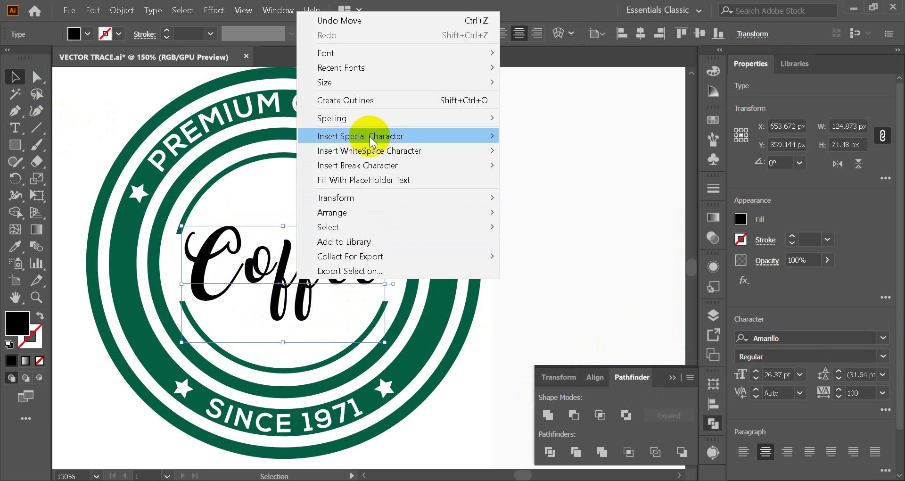
left_click(372, 100)
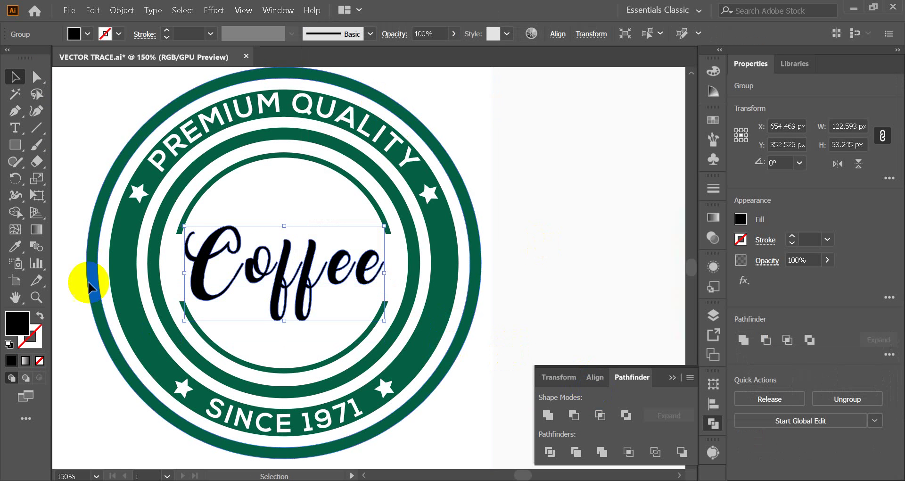
left_click(16, 246)
left_click(125, 286)
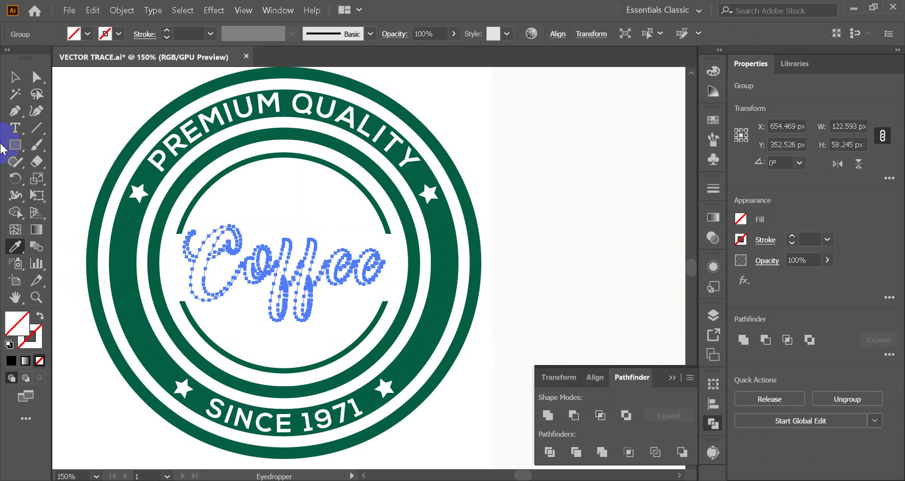
left_click(126, 259)
left_click(13, 77)
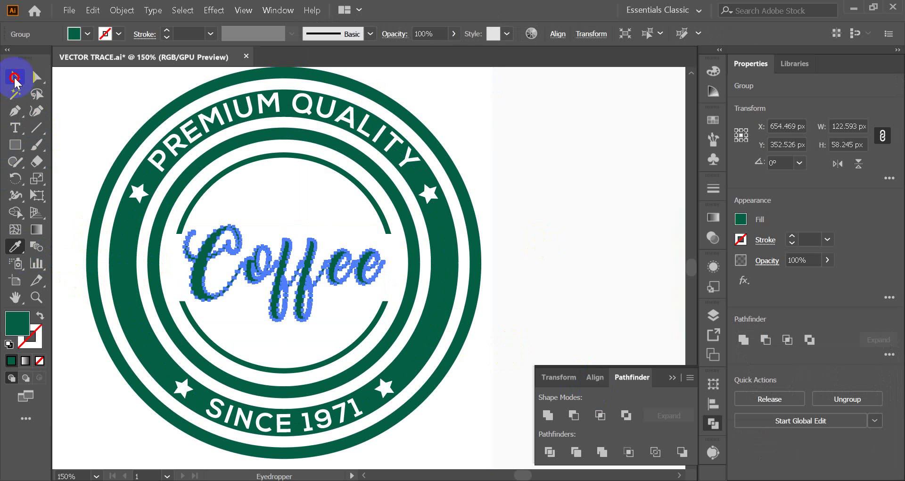
Move the reference image beside the traced logo to compare them, and shift it back to the right, clear of the logo.
left_click(593, 274)
left_click(672, 377)
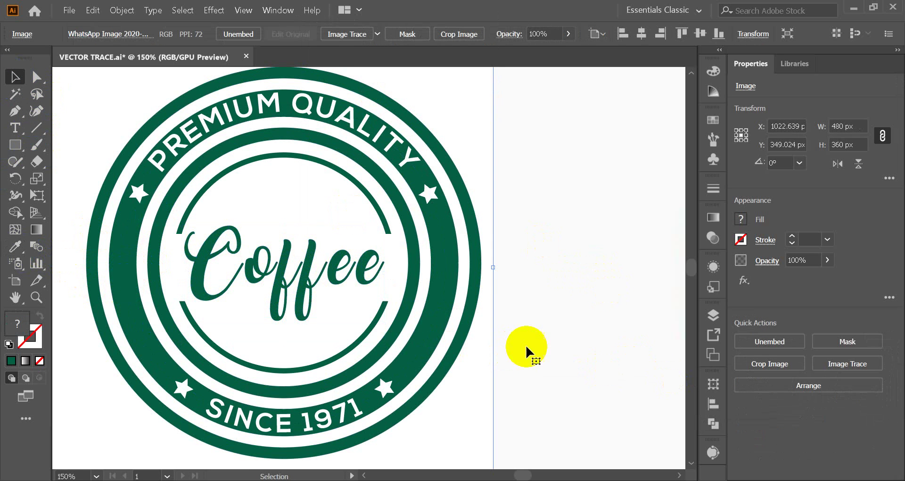
scroll(501, 333, "down", 2)
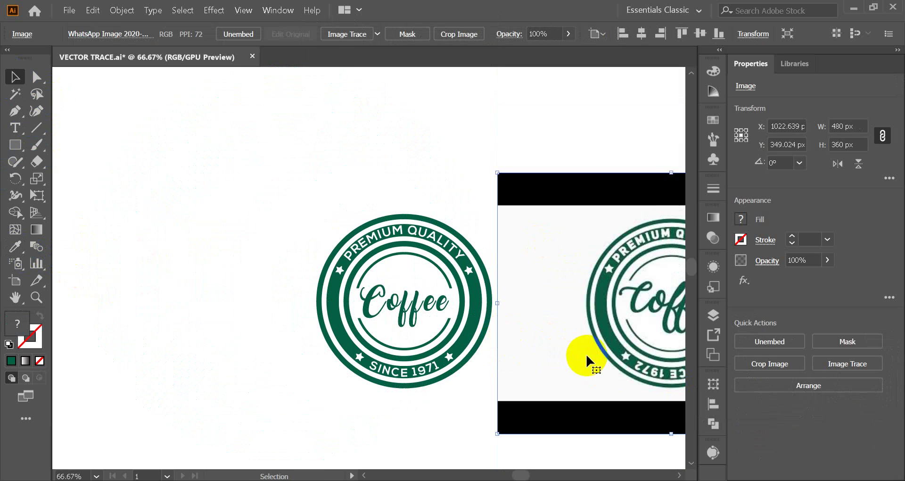
left_click_drag(587, 357, 496, 359)
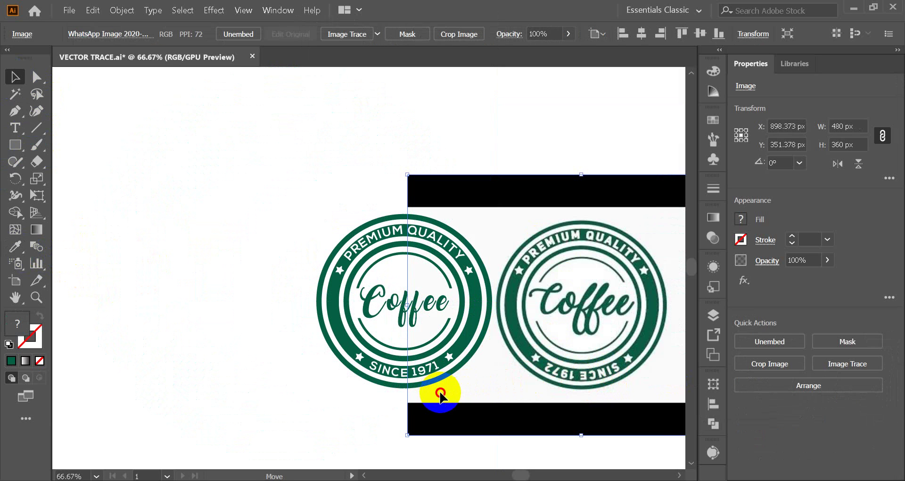
left_click_drag(440, 396, 576, 378)
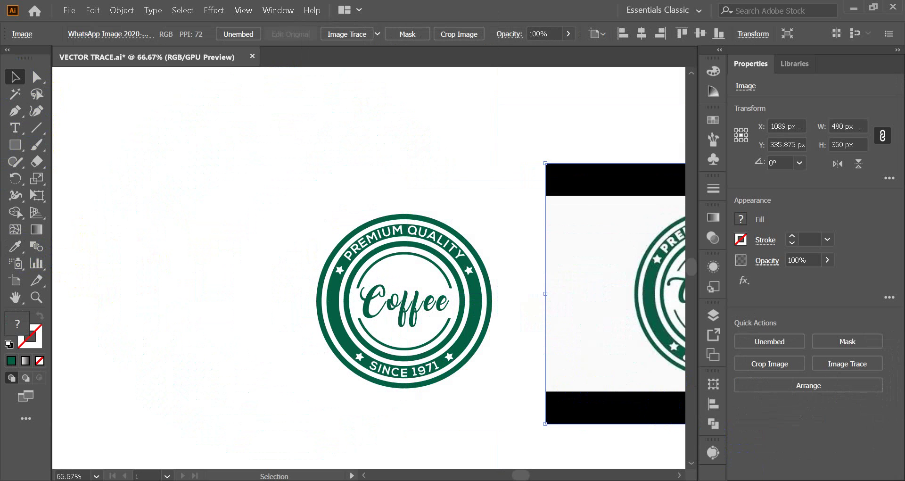